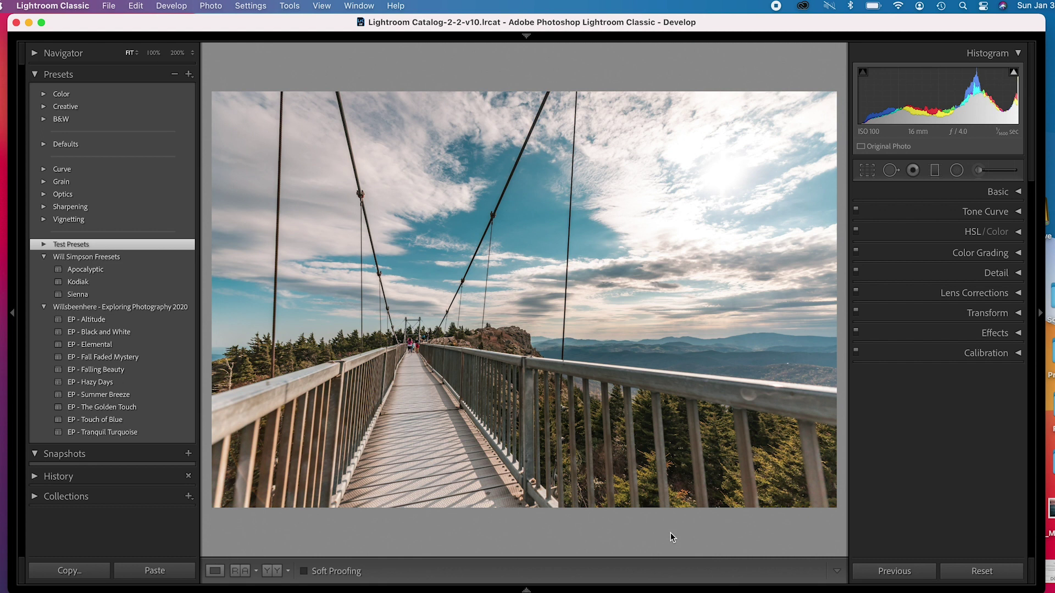
Reset the bridge photo's edits, enable lens profile corrections and remove chromatic aberration.
click(977, 573)
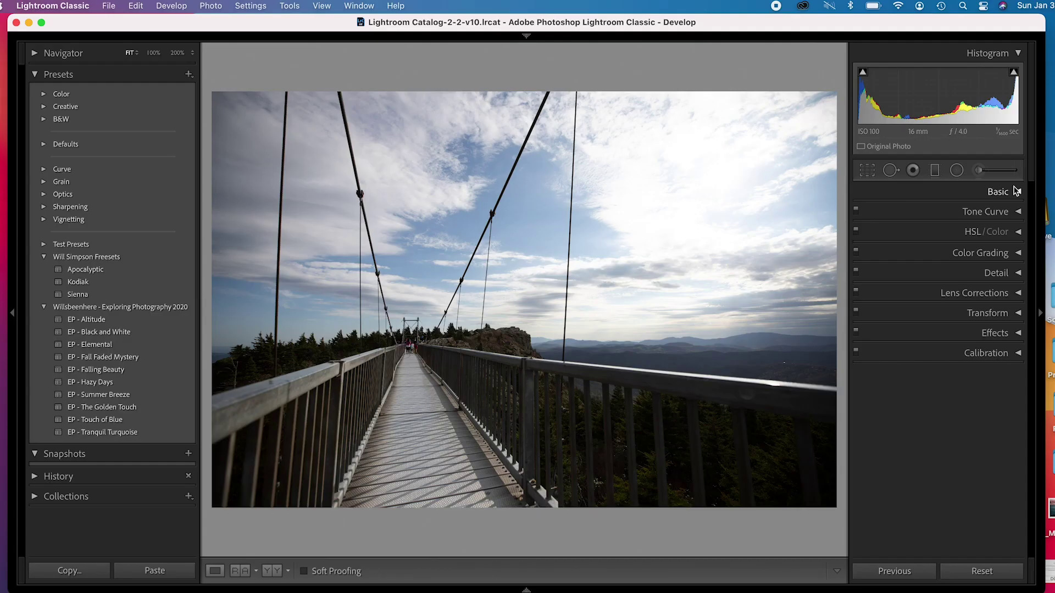
click(990, 291)
click(895, 341)
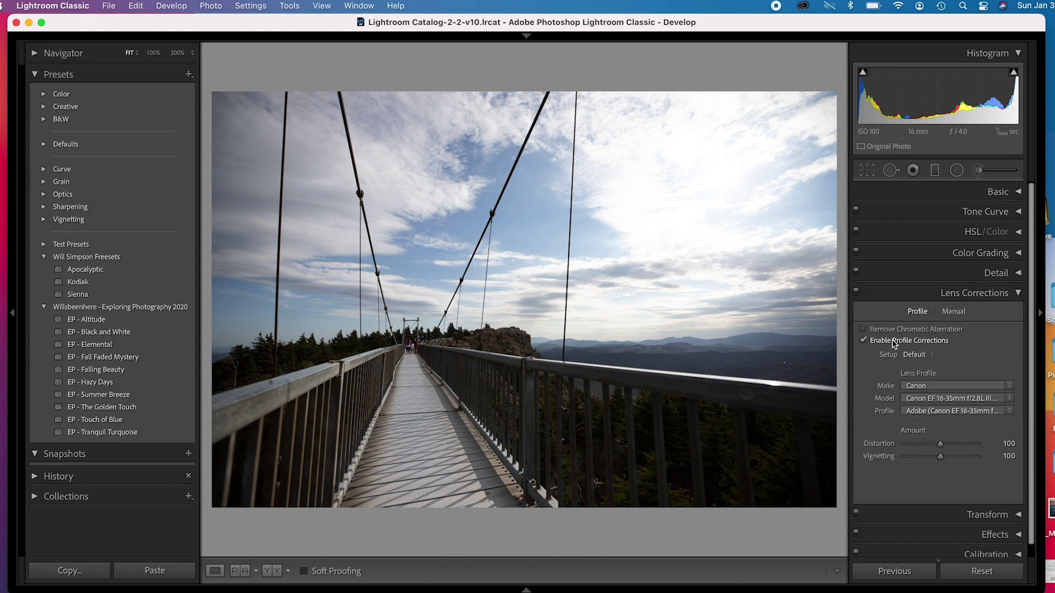
click(900, 330)
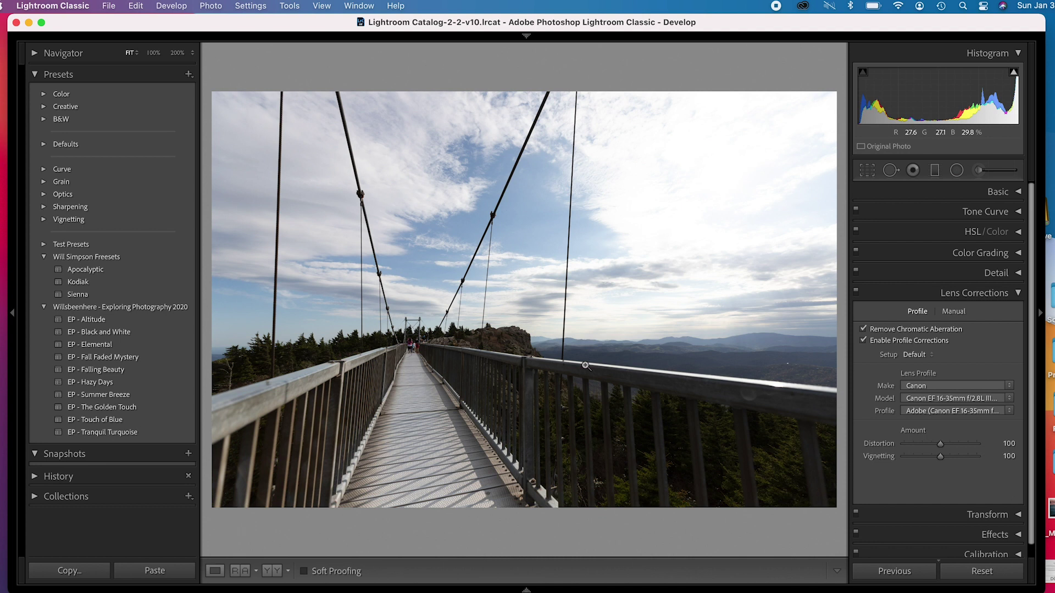
click(931, 344)
click(983, 293)
In the Basic adjustments, set Highlights to -100 and Shadows to +100.
click(998, 192)
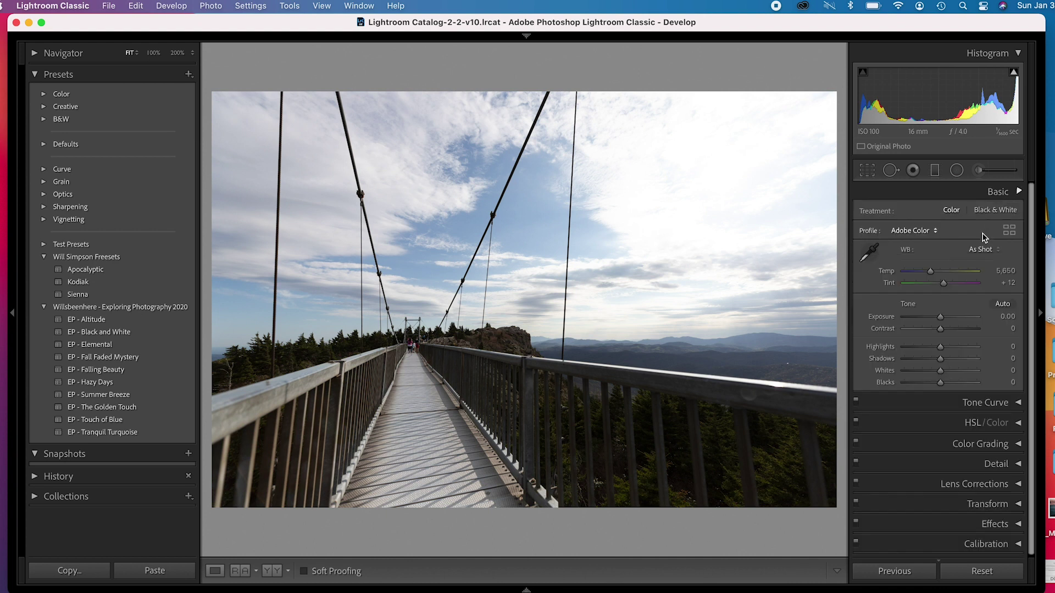
scroll(970, 243, down, 1)
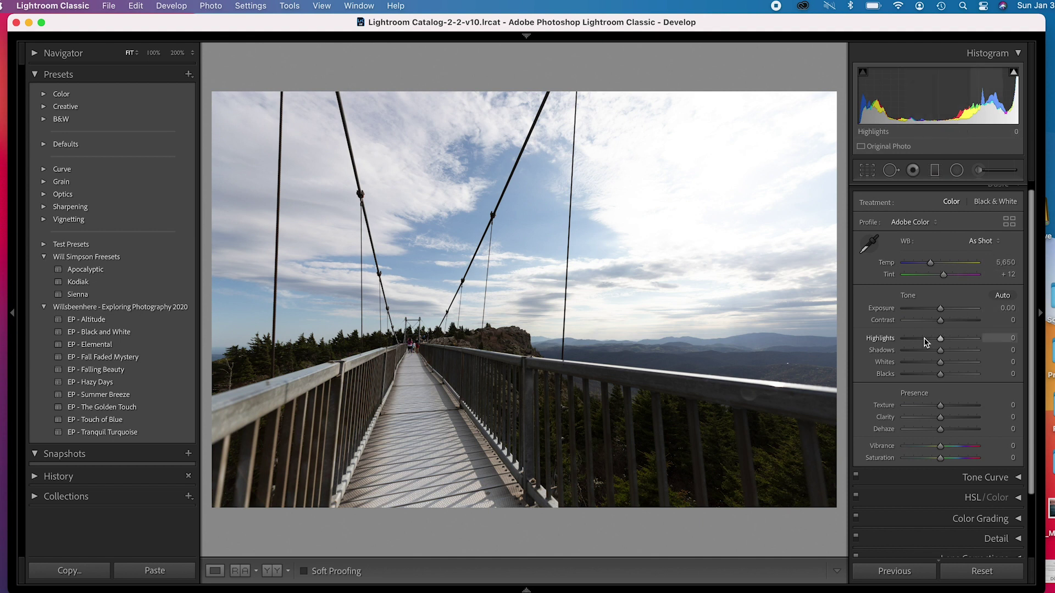
click(904, 338)
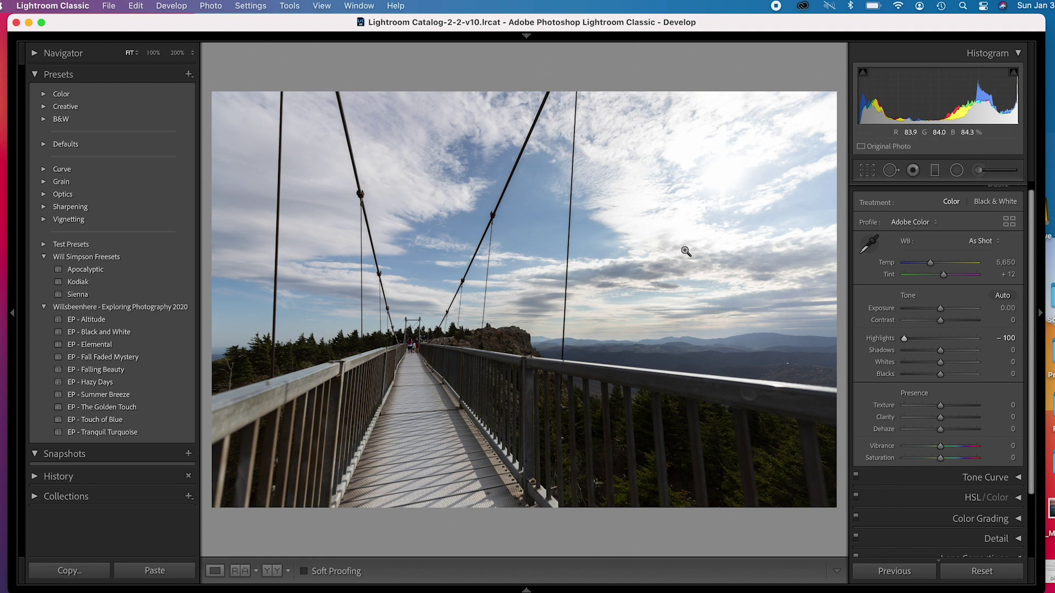
click(977, 353)
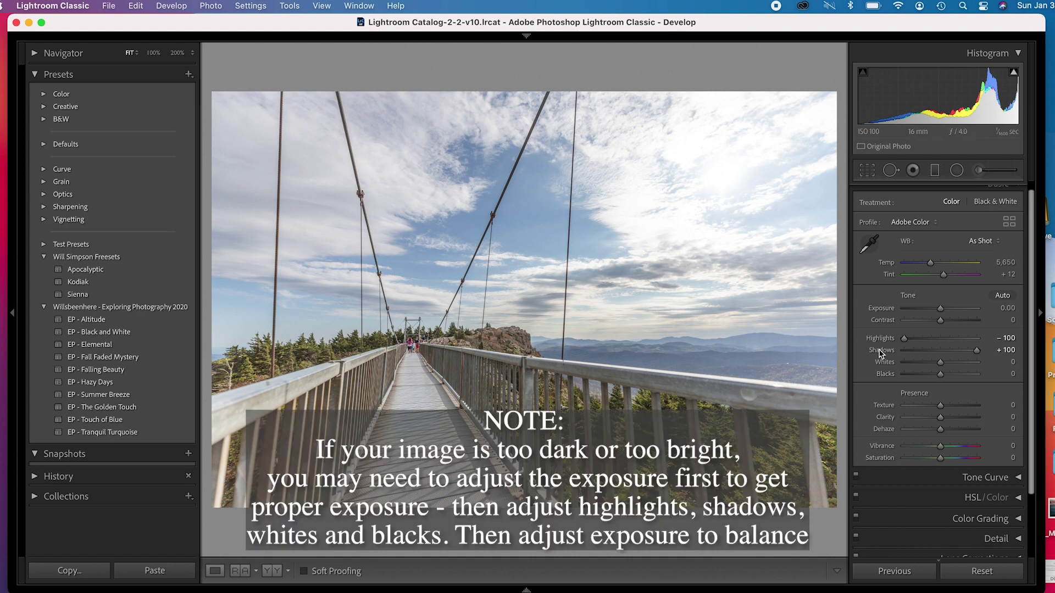
Reset Highlights and Shadows, try an Exposure of +1.50, and reset the Exposure.
double_click(903, 338)
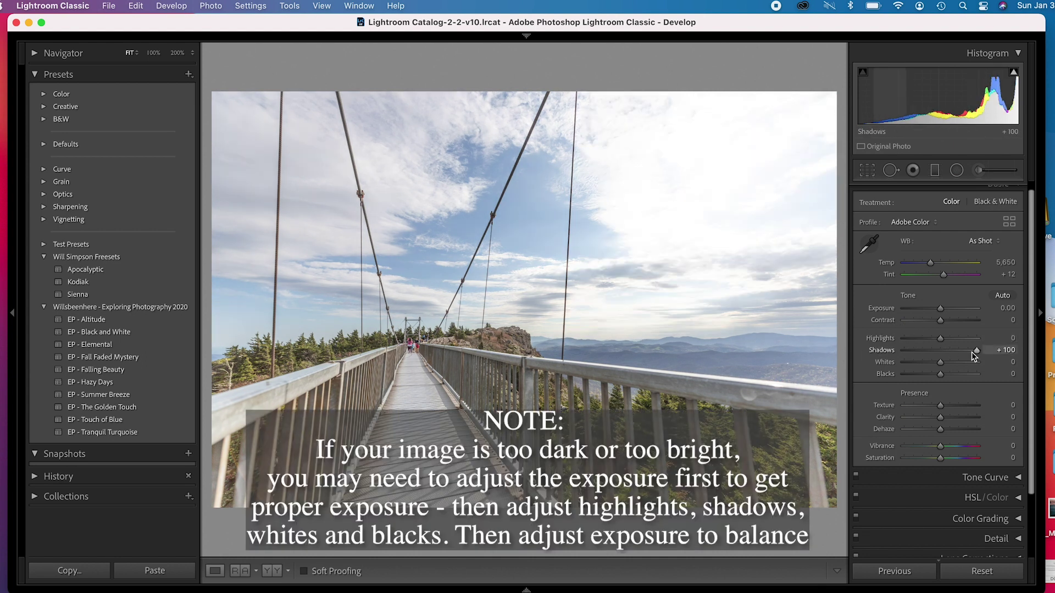
double_click(976, 352)
drag(940, 308, 952, 312)
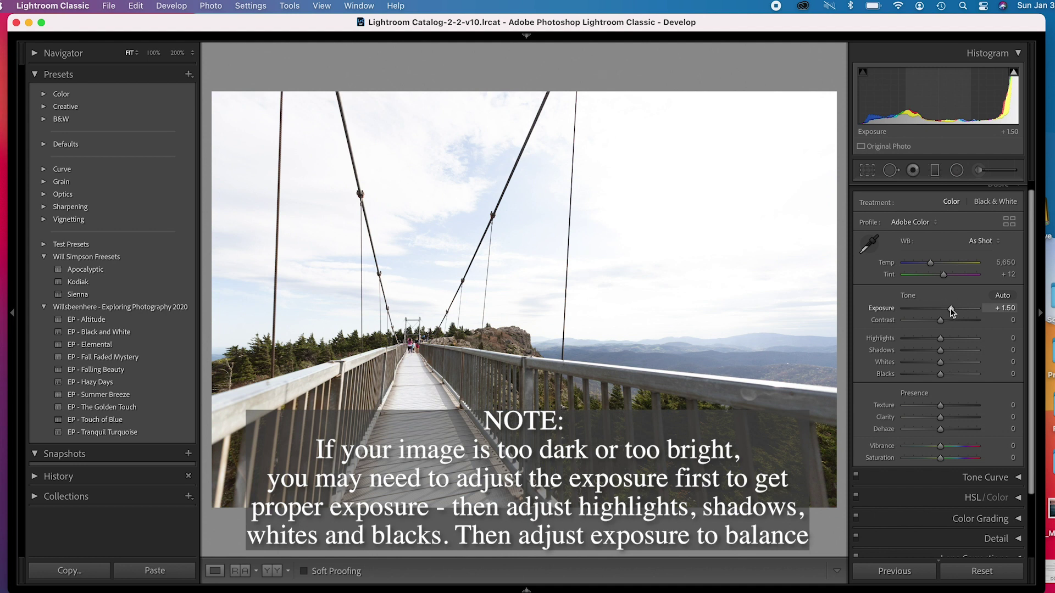
double_click(952, 308)
Set Highlights to -100, Shadows to +100 and Whites to +5, using the clipping preview for Whites.
drag(940, 338, 1022, 366)
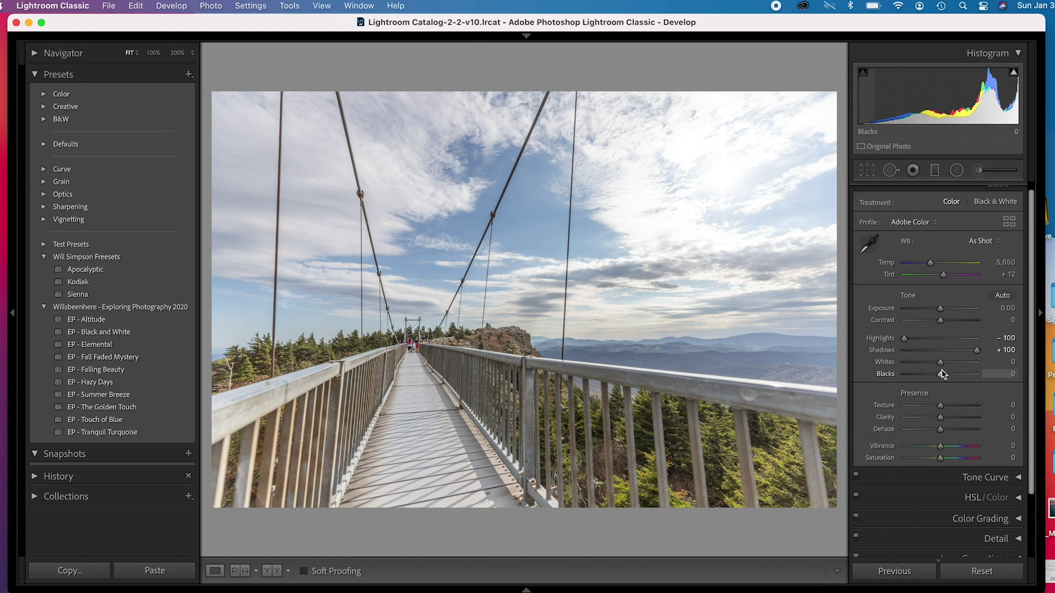
drag(940, 362, 930, 363)
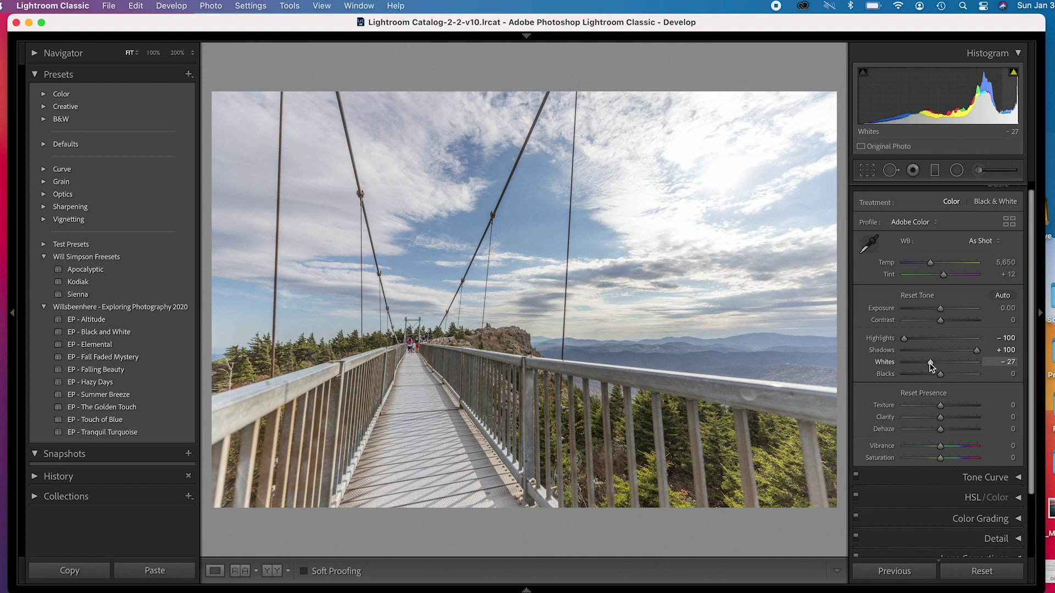
alt+click(930, 363)
drag(931, 367, 942, 369)
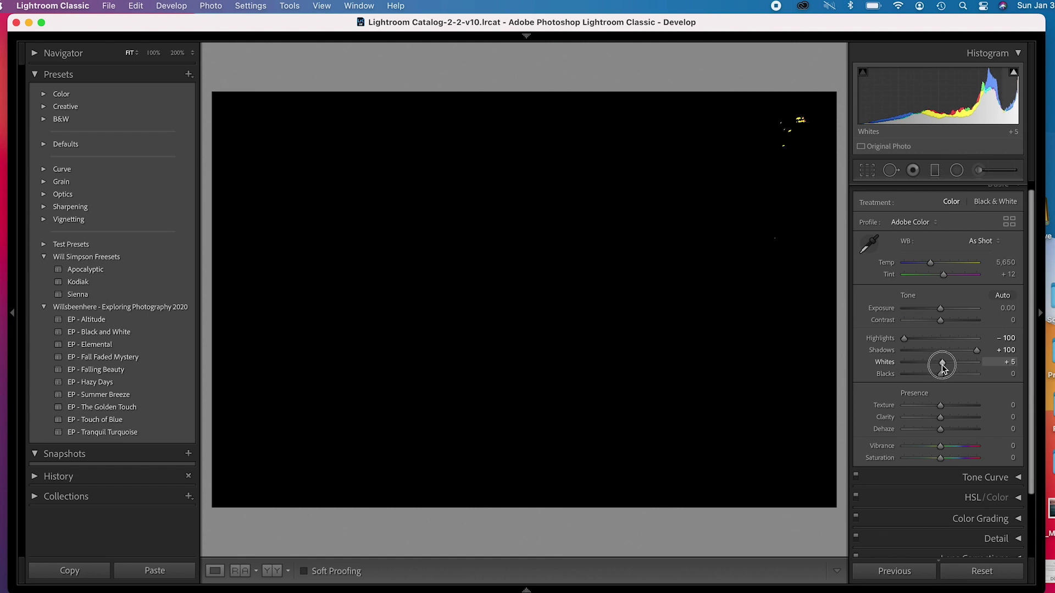
drag(943, 368, 942, 365)
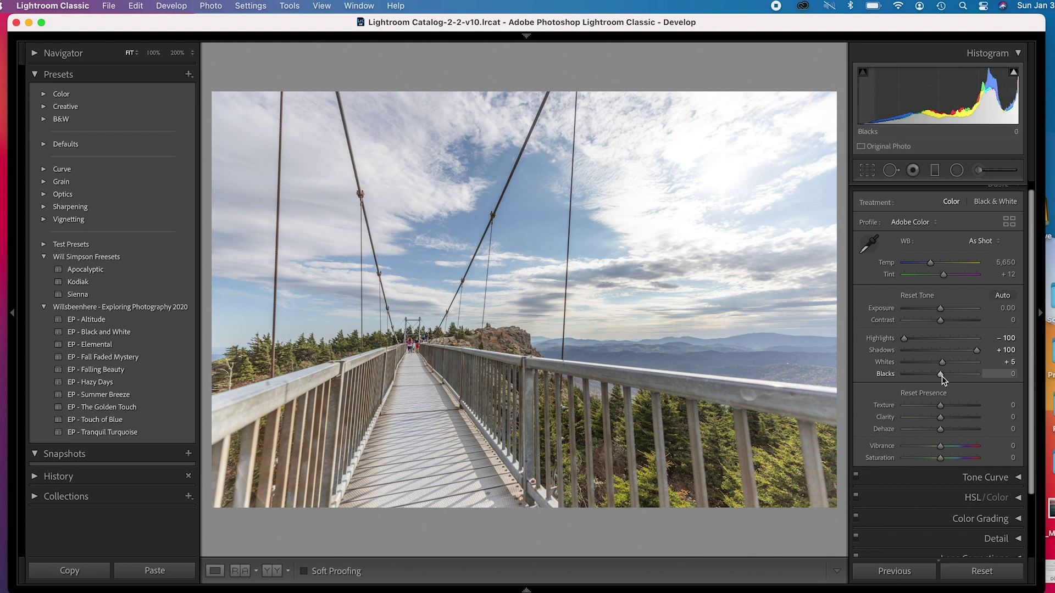
Set Blacks to -41, judging the darkest areas with the clipping preview.
key(alt)
drag(942, 376, 921, 376)
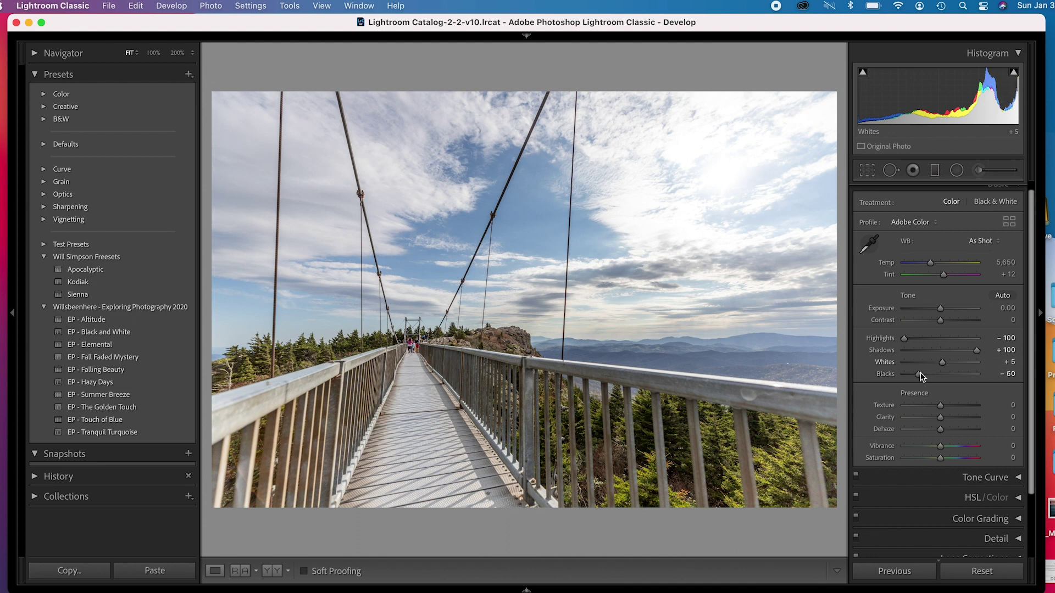
double_click(920, 375)
key(alt)
mouse_move(941, 378)
mouse_down()
mouse_move(914, 377)
mouse_move(928, 381)
mouse_up()
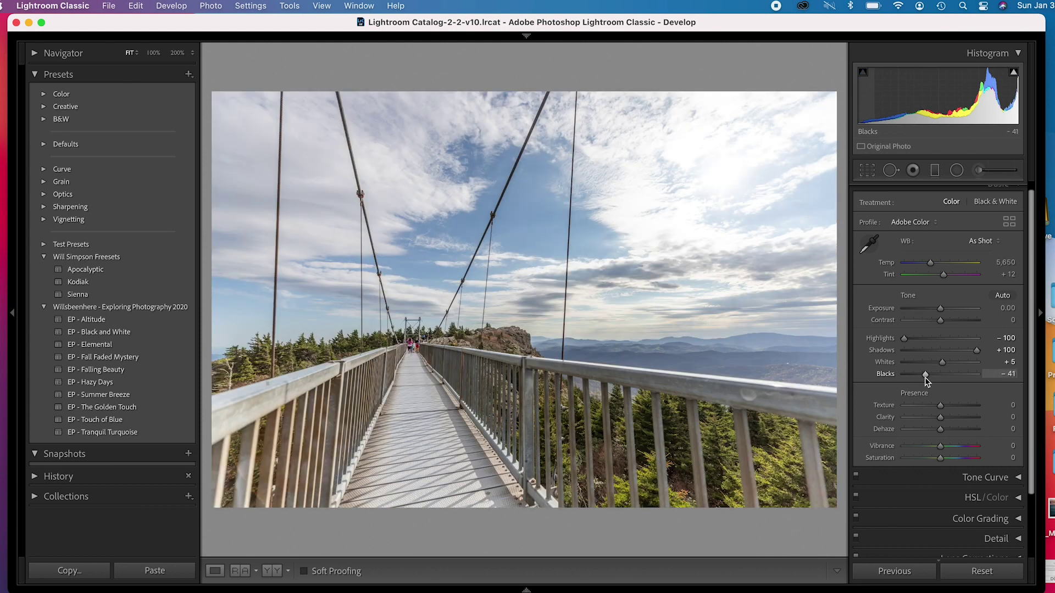
Set Texture to -2 and Clarity to +10.
scroll(934, 387, down, 2)
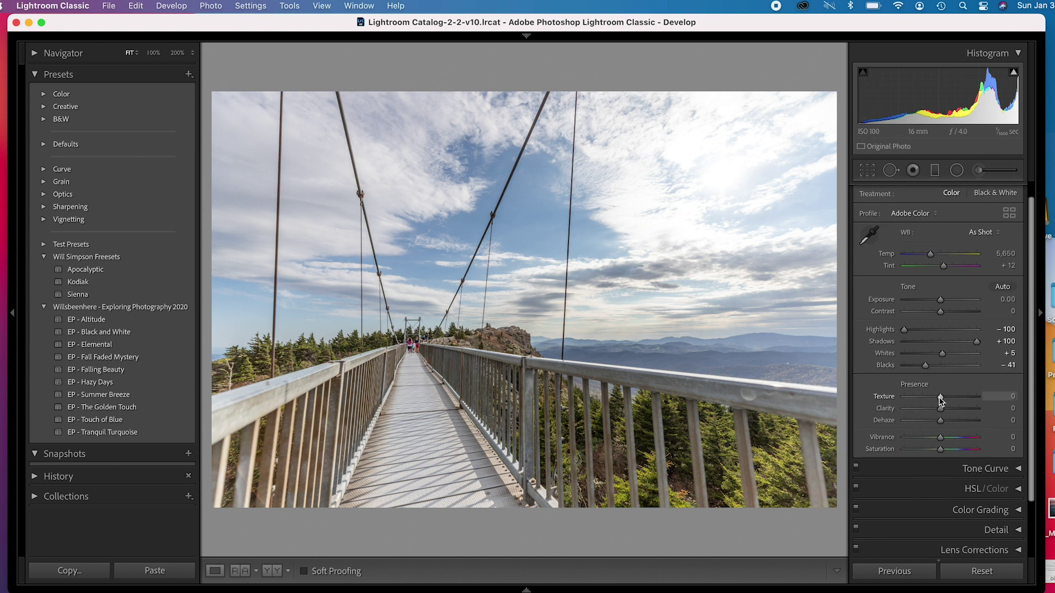
drag(940, 401, 941, 402)
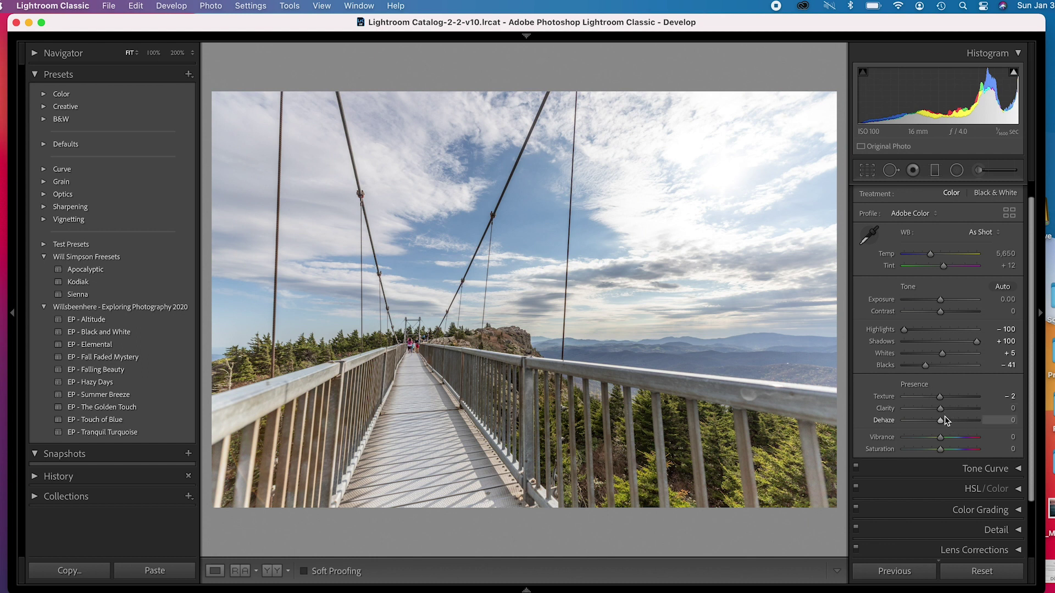
drag(940, 409, 944, 412)
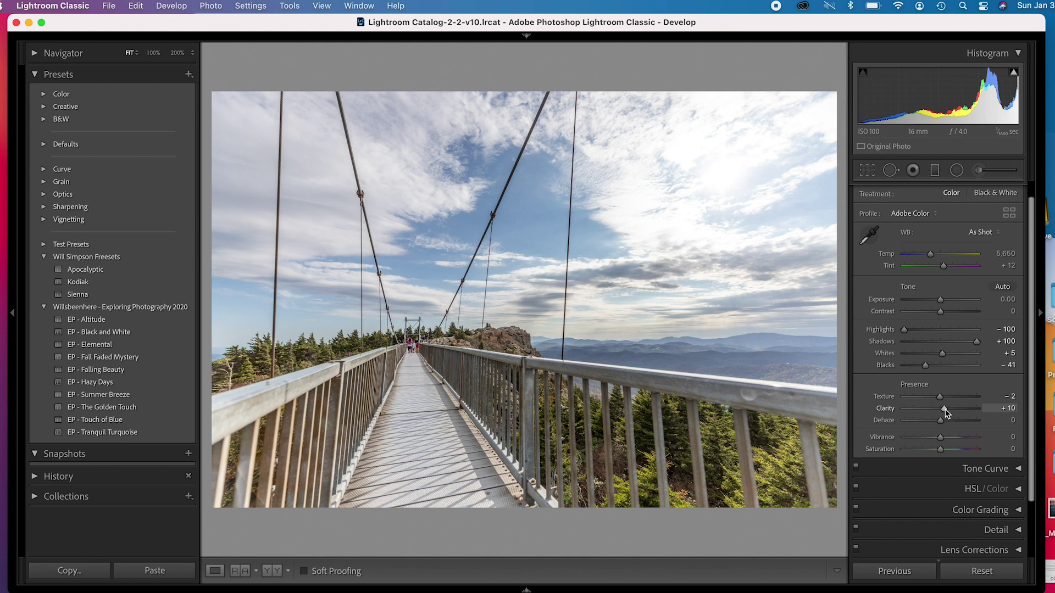
Try Clarity at +100 and at -100, and return it to +10.
drag(945, 412, 1006, 412)
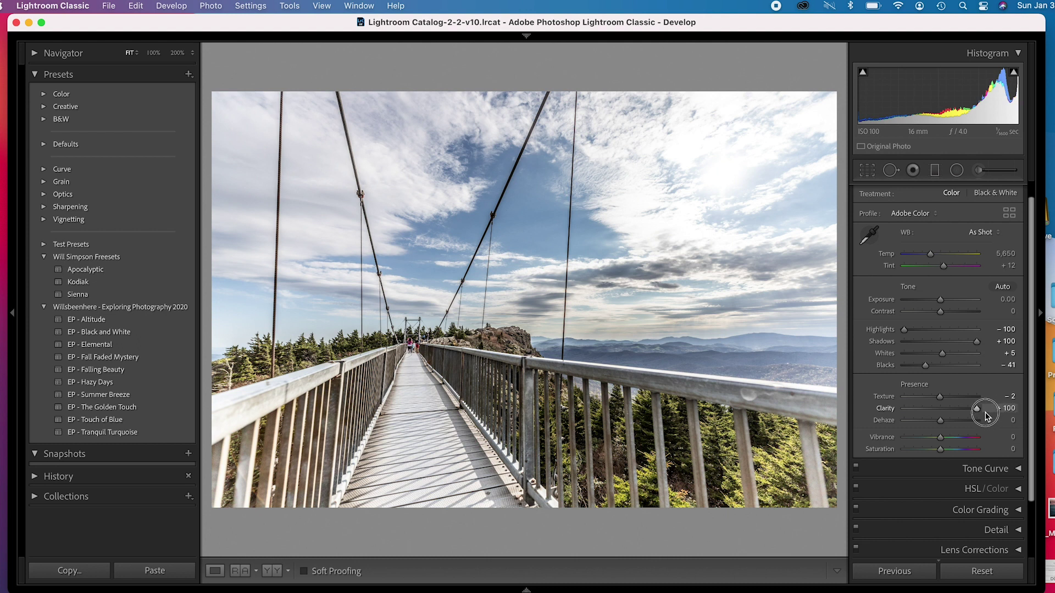
drag(983, 412, 881, 415)
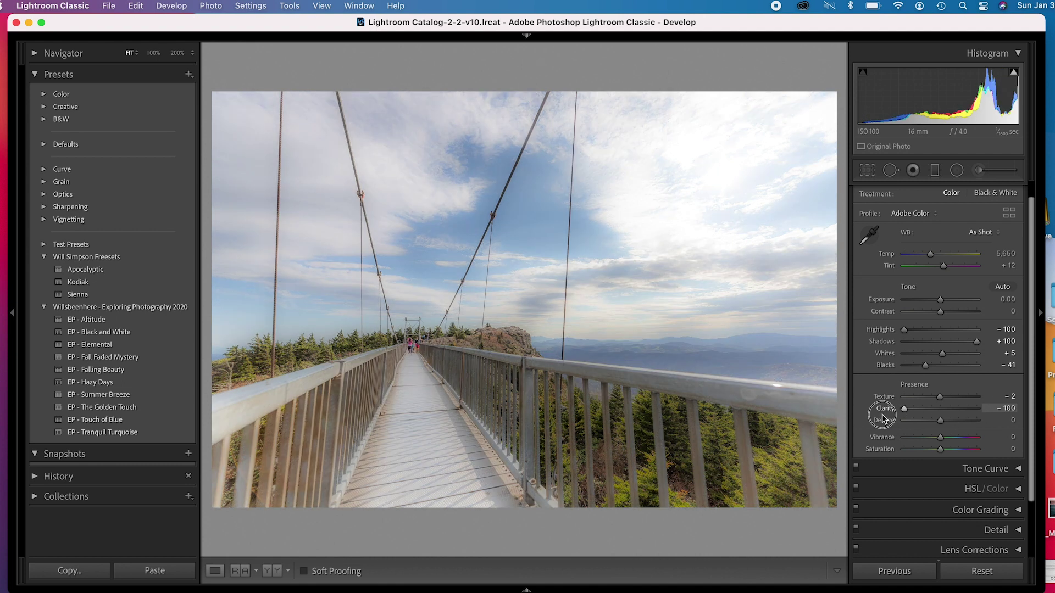
drag(882, 414, 945, 413)
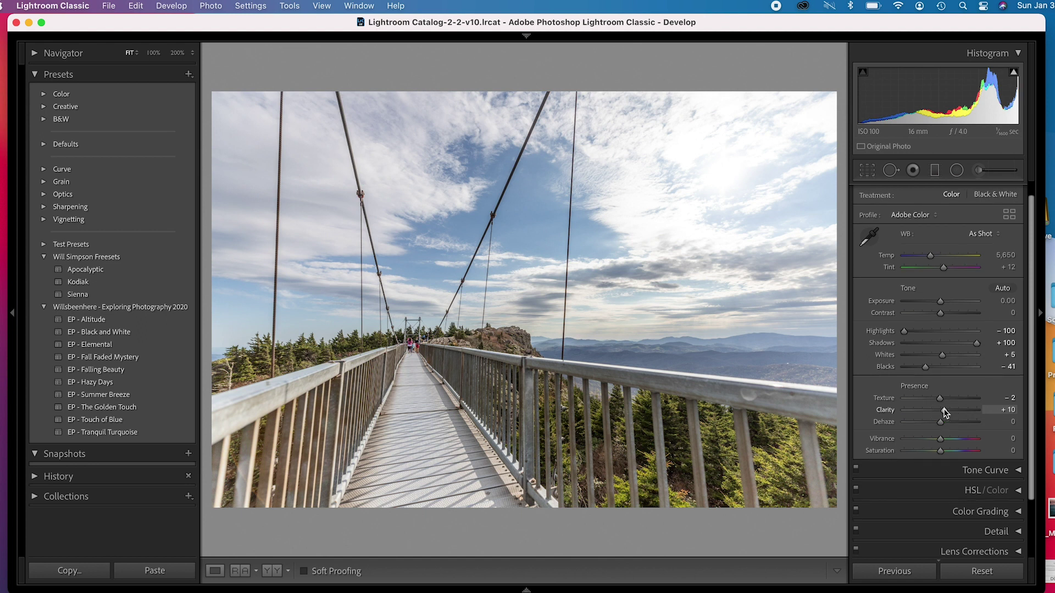
Set Dehaze to +12, Vibrance to +15 and Saturation to -10.
drag(940, 423, 947, 425)
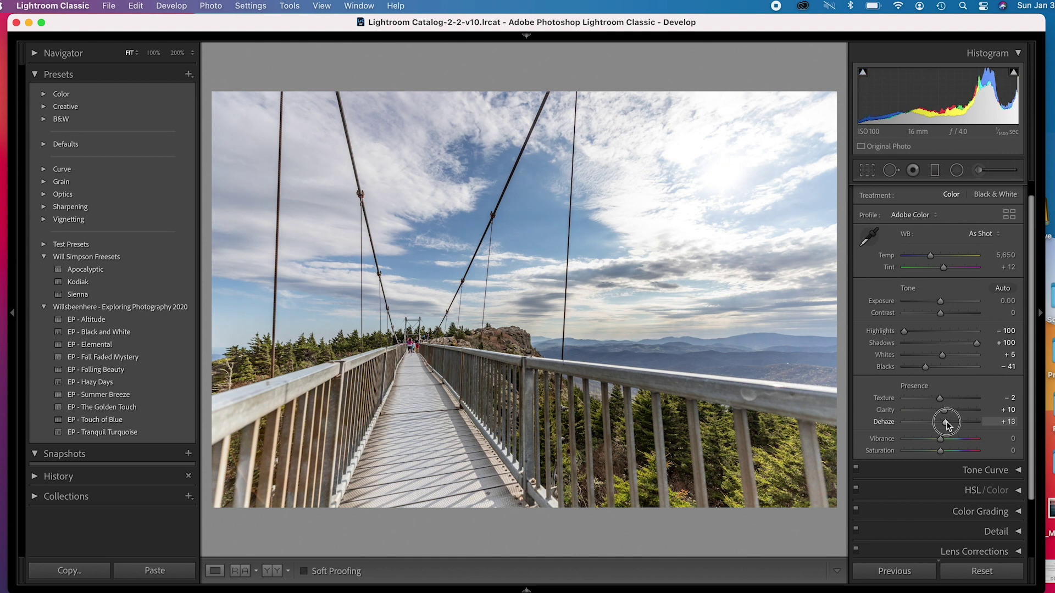
drag(946, 423, 945, 423)
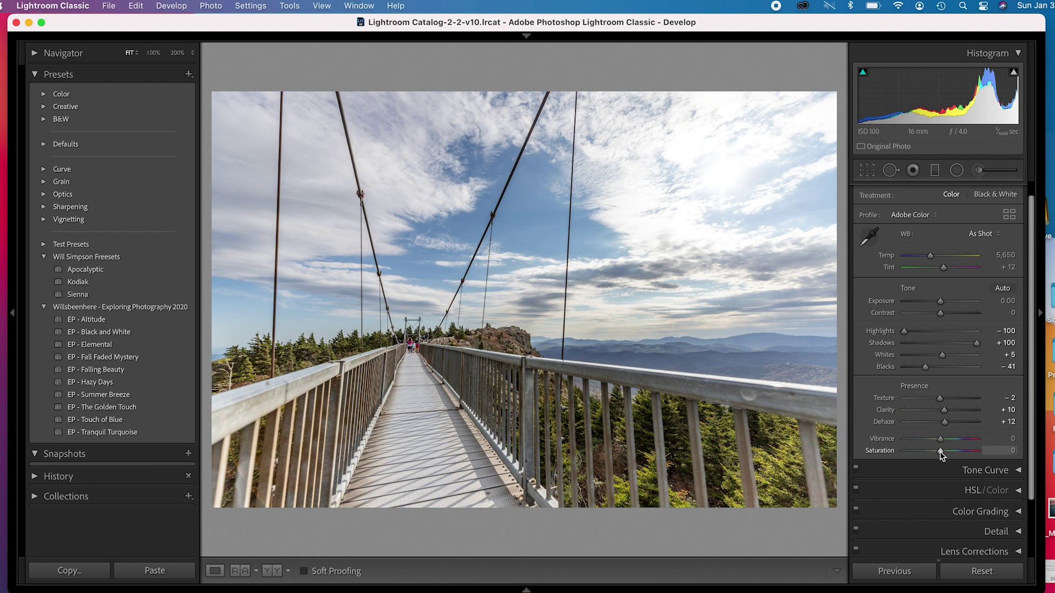
drag(941, 455, 946, 441)
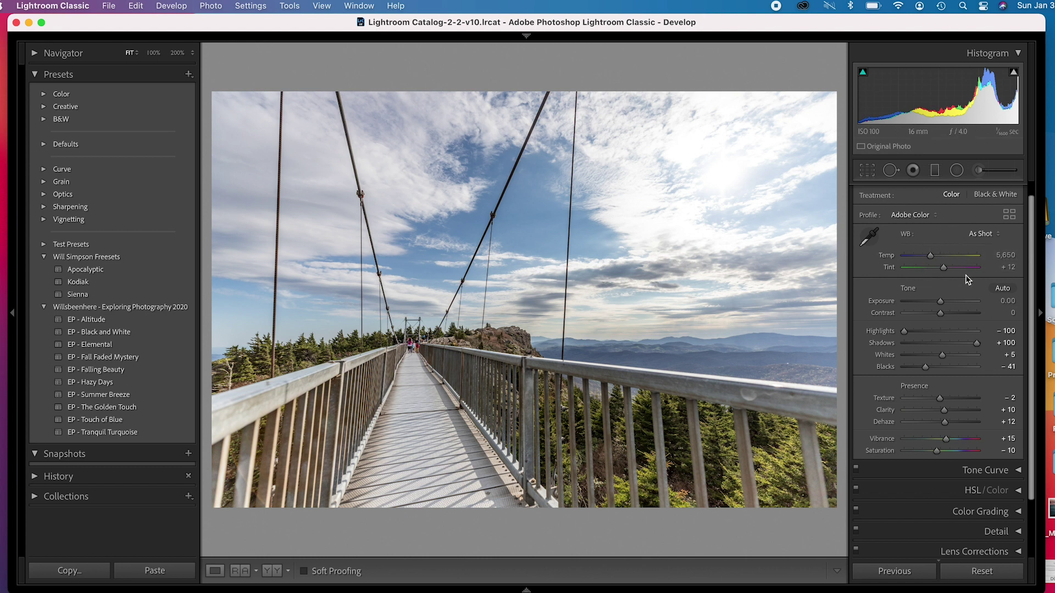
Try a cooler white balance near 4,517 and a warmer one near 8,477, and return Temp to 5,650.
mouse_move(930, 256)
mouse_down()
mouse_move(945, 258)
mouse_move(911, 258)
mouse_move(923, 262)
mouse_up()
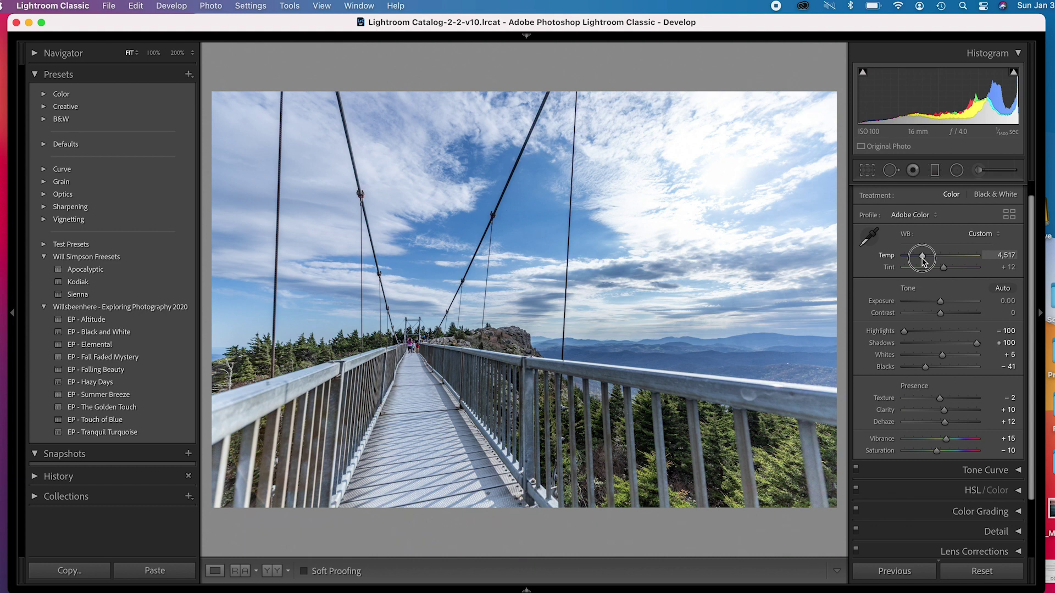
drag(923, 261, 950, 262)
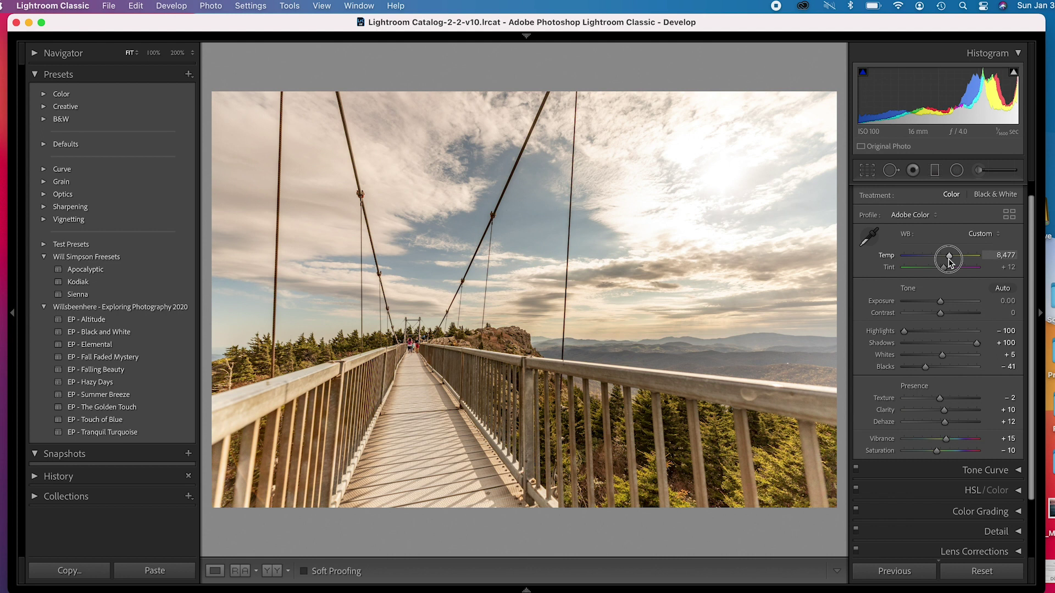
drag(950, 262, 930, 262)
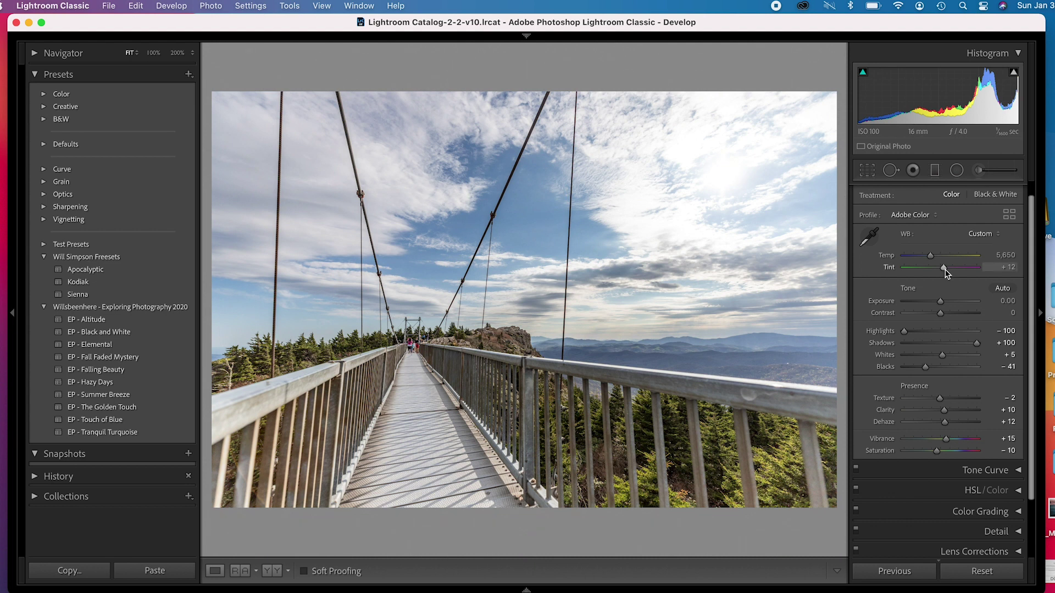
Set the white balance Tint to +8 and the Contrast to +9.
drag(945, 269, 943, 271)
drag(943, 269, 943, 271)
drag(941, 316, 944, 314)
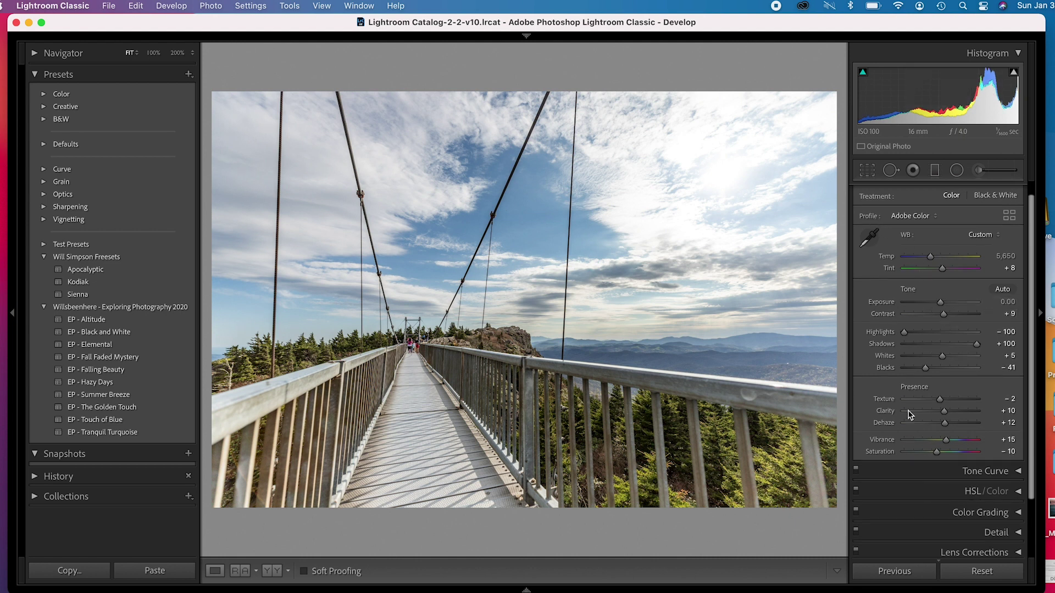
Compare the edited bridge photo with its unedited Before version and return to the edited view.
scroll(902, 410, up, 1)
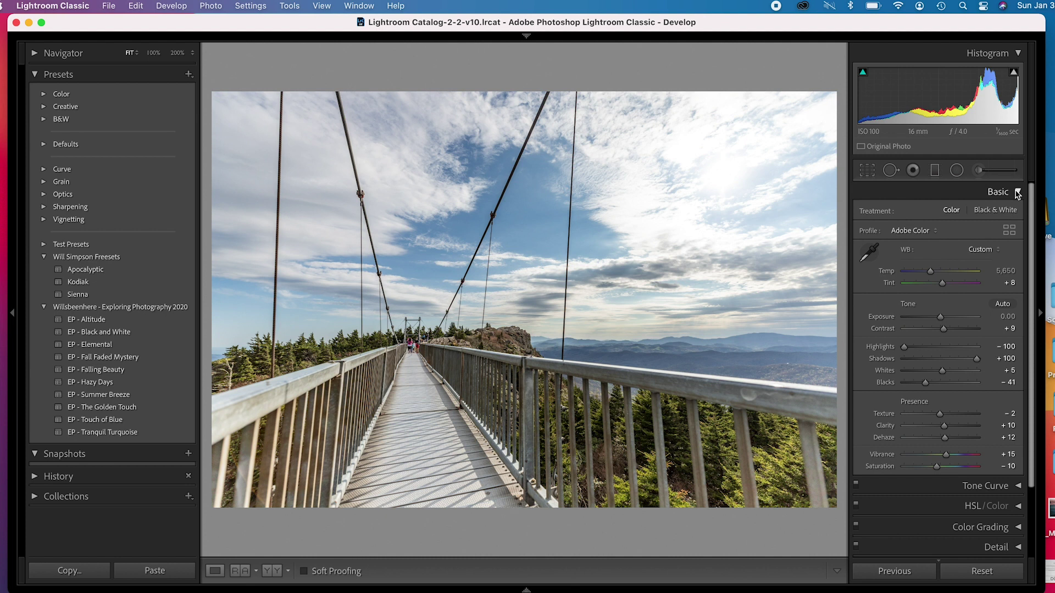
key(backslash)
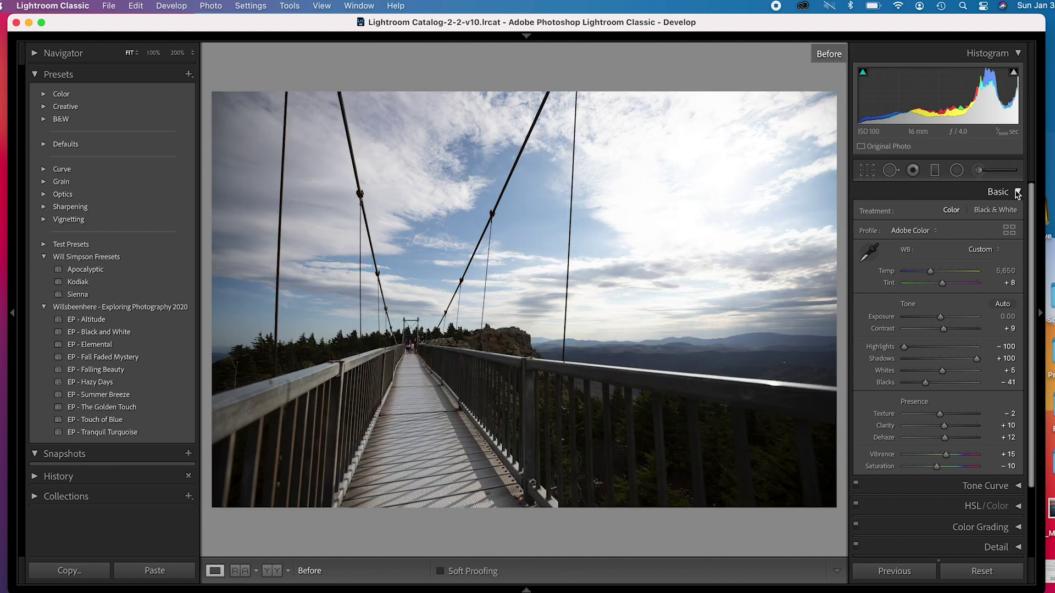
key(backslash)
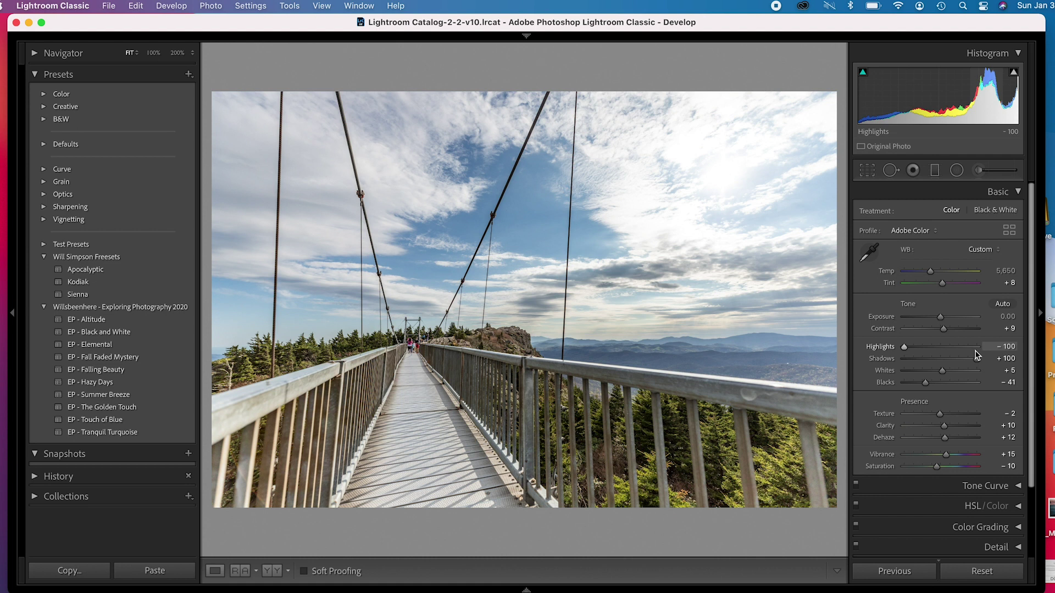
Crop the bridge photo slightly inward on all sides, keeping the original aspect ratio.
click(872, 172)
drag(842, 337, 843, 336)
drag(630, 163, 648, 272)
drag(828, 430, 831, 434)
key(Return)
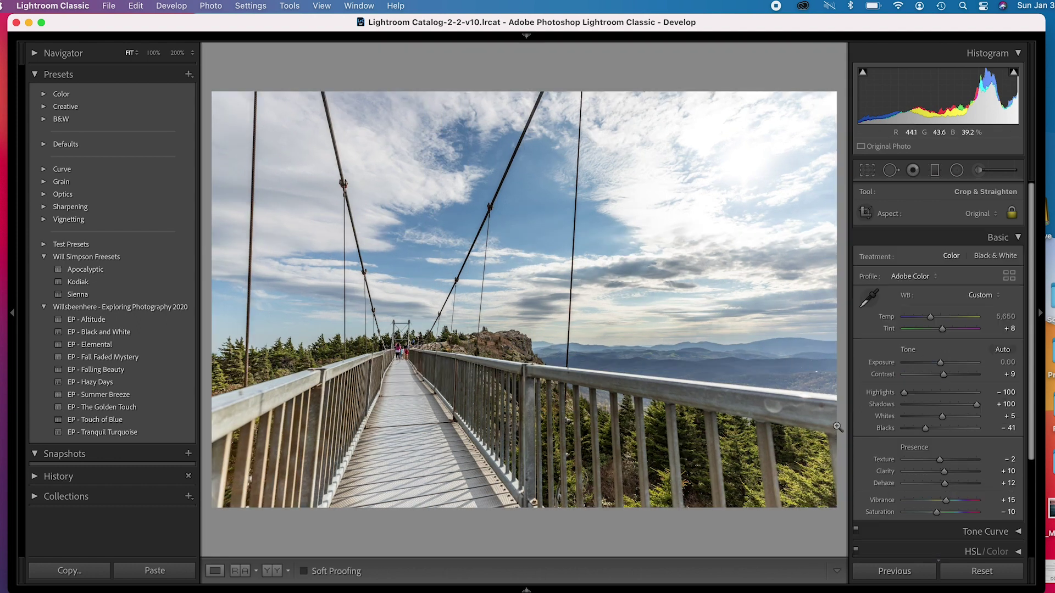
Try straightening the crop along the distant horizon to an angle of 0.38, and undo the angle change.
click(867, 169)
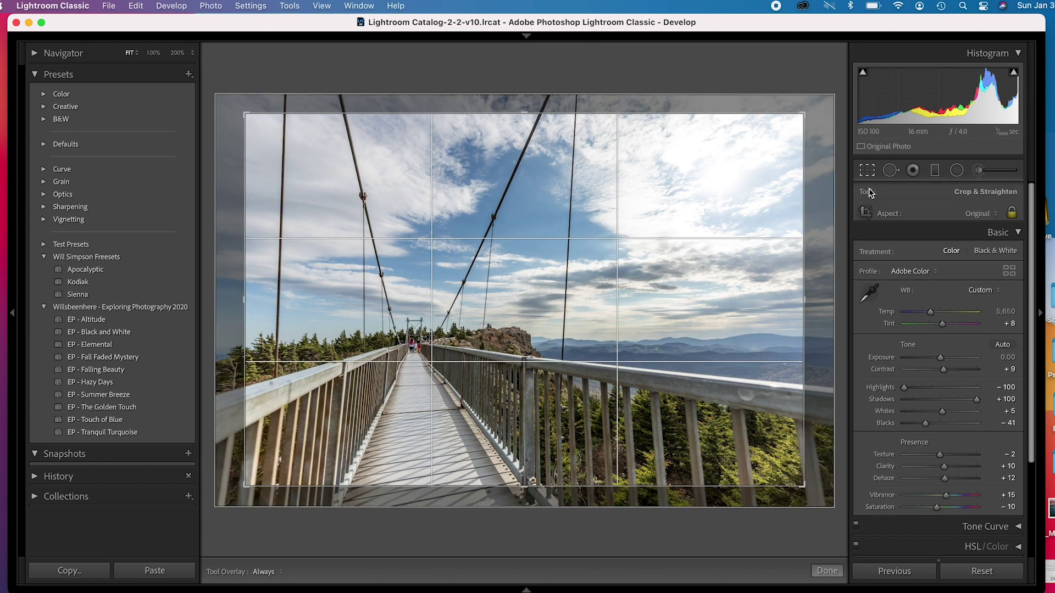
click(866, 246)
drag(281, 350, 791, 347)
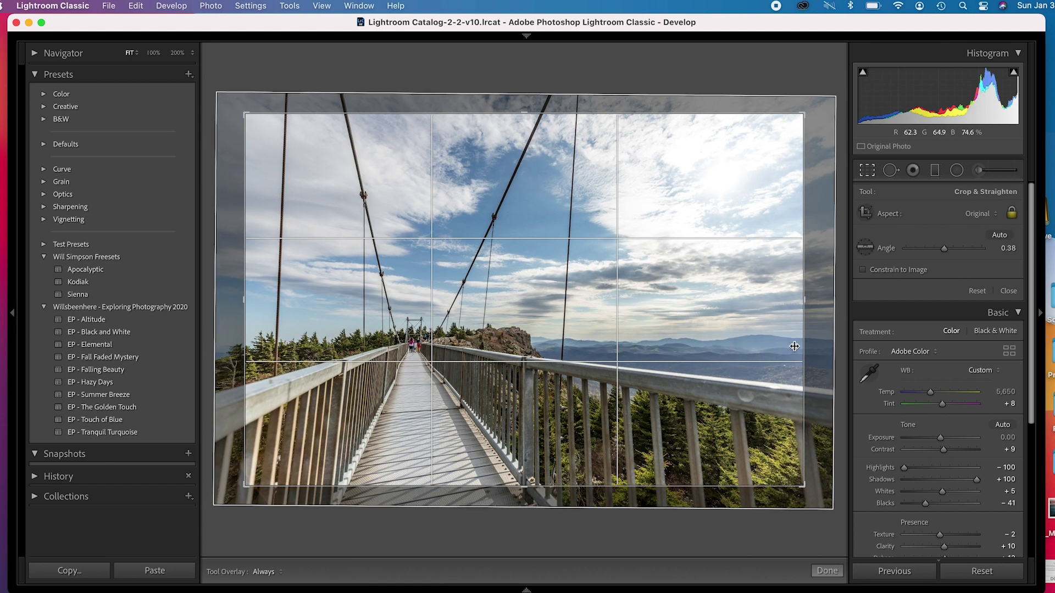
key(super+z)
key(r)
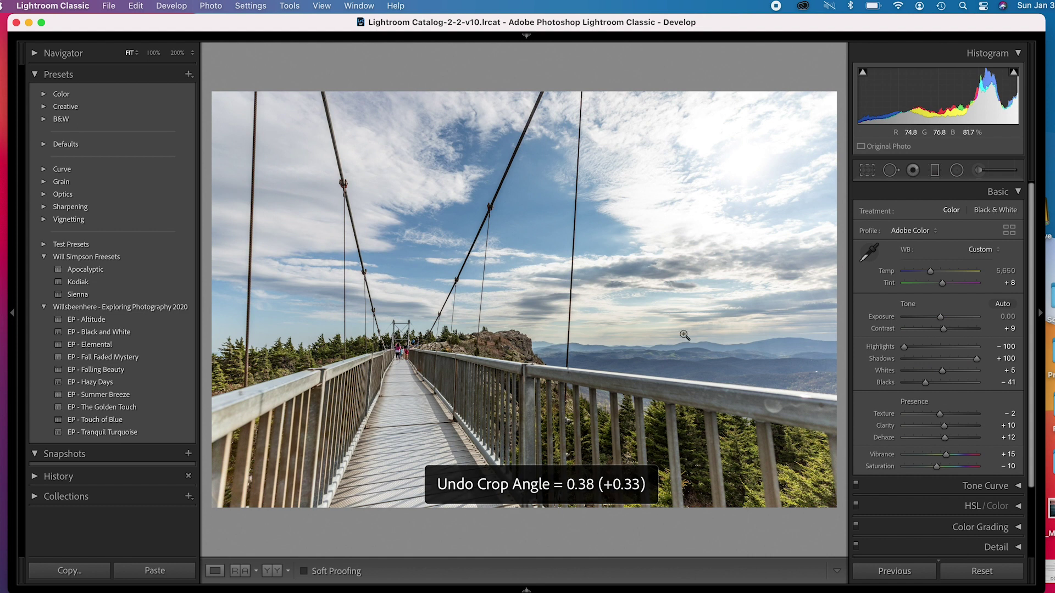
Rotate the crop slightly to level the distant horizon and apply it to the bridge photo.
click(867, 172)
drag(814, 323, 820, 322)
key(r)
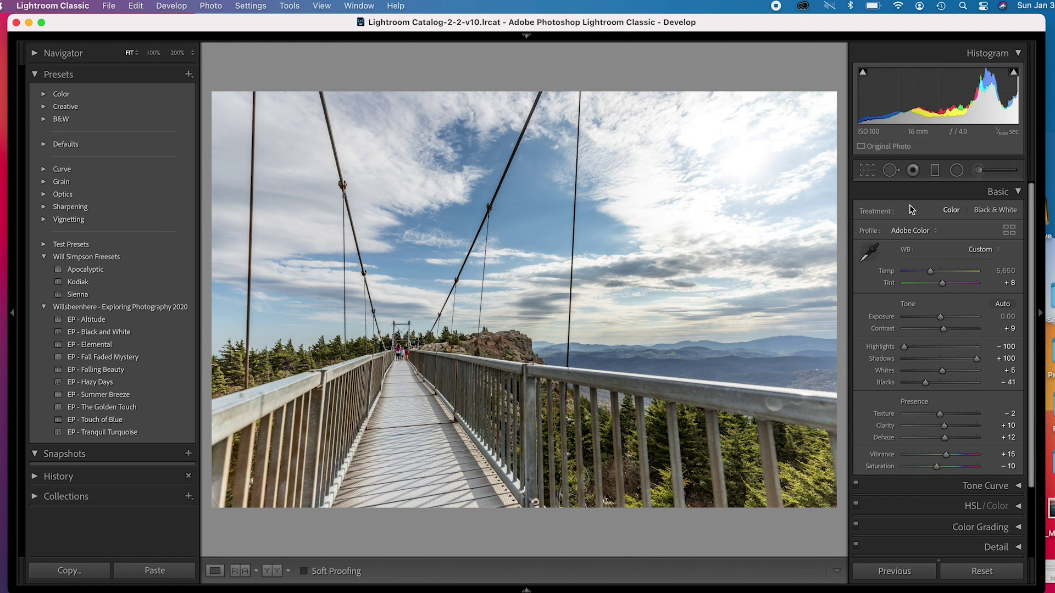
Try a strong S-shaped tone curve with the white point lowered to output 189, and reset all curve channels.
click(1004, 191)
click(1008, 214)
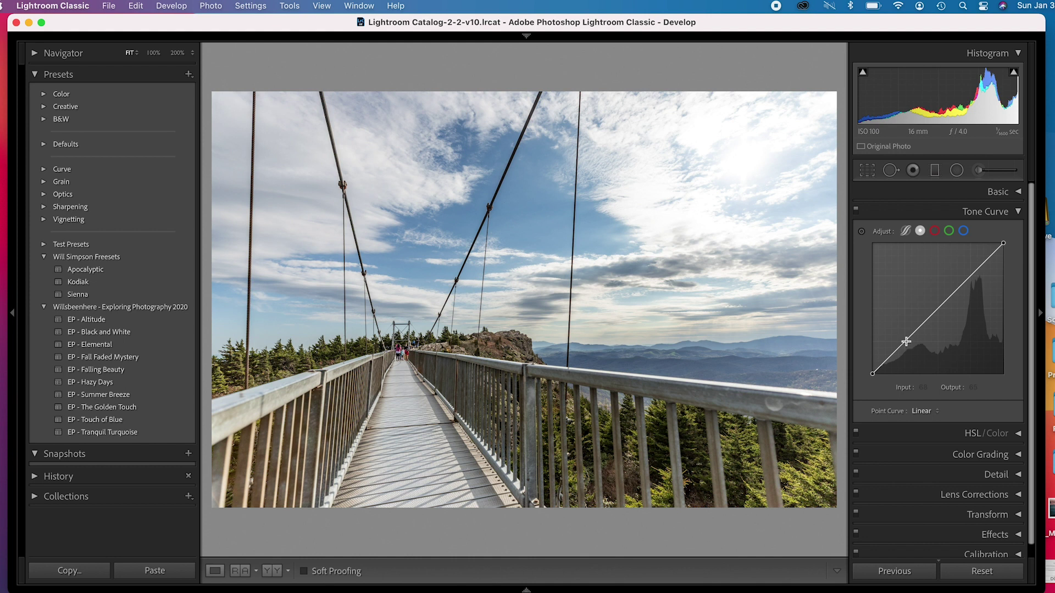
drag(905, 342, 907, 354)
drag(936, 319, 934, 305)
drag(965, 272, 1003, 276)
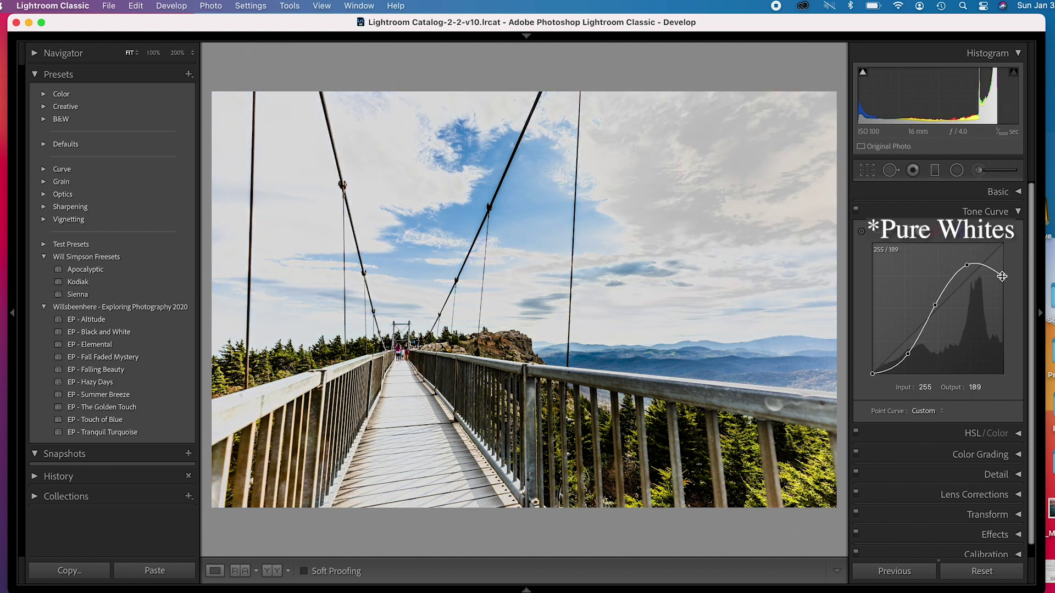
right_click(967, 321)
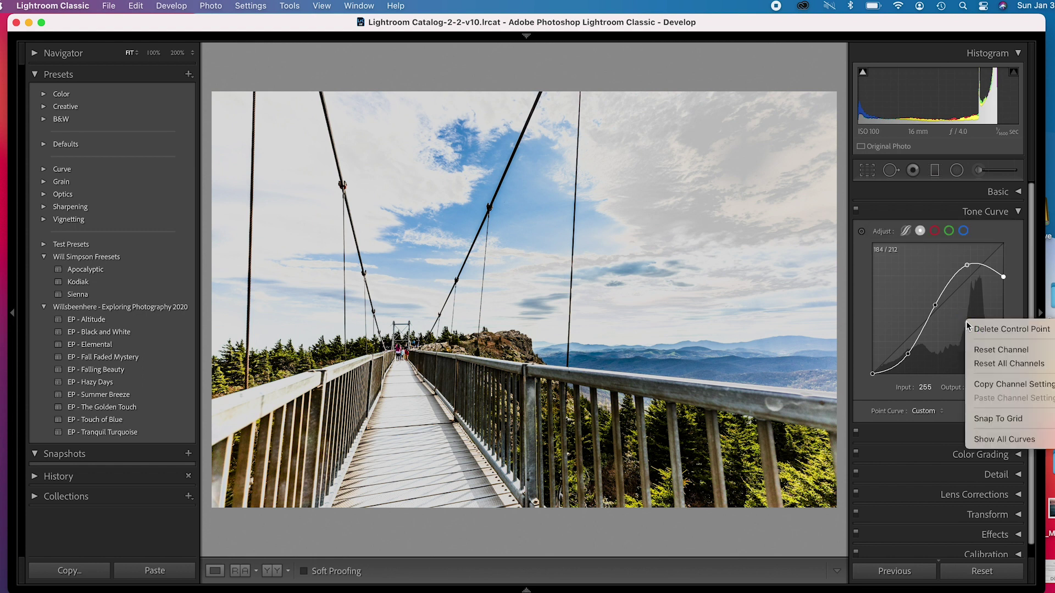
click(995, 364)
Shape the tone curve with points at input 69/output 59 and input 131/output 125, and raise the black point to output 8.
drag(907, 344, 907, 345)
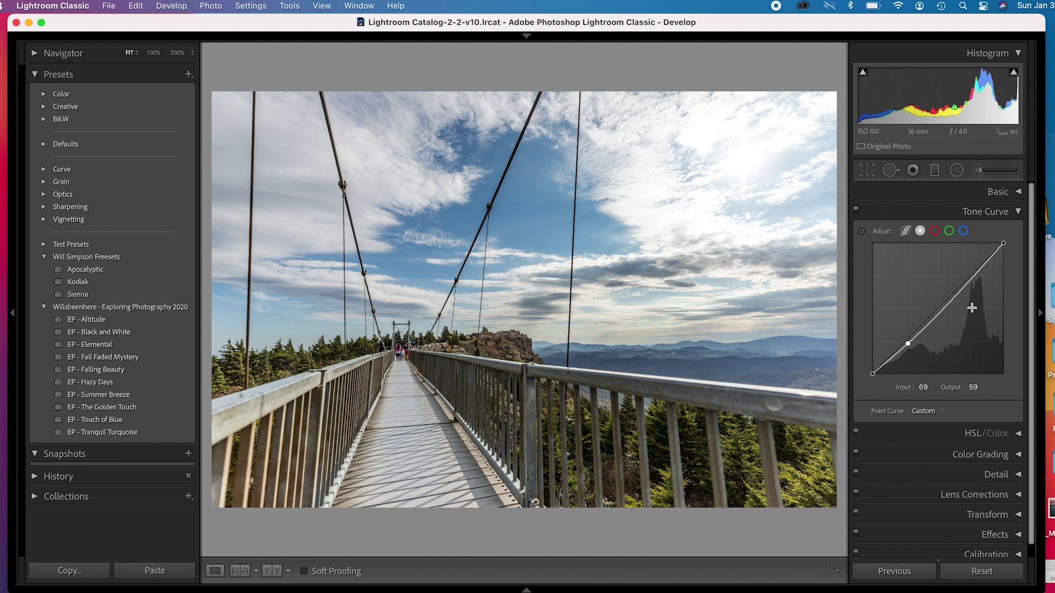
drag(941, 312, 940, 312)
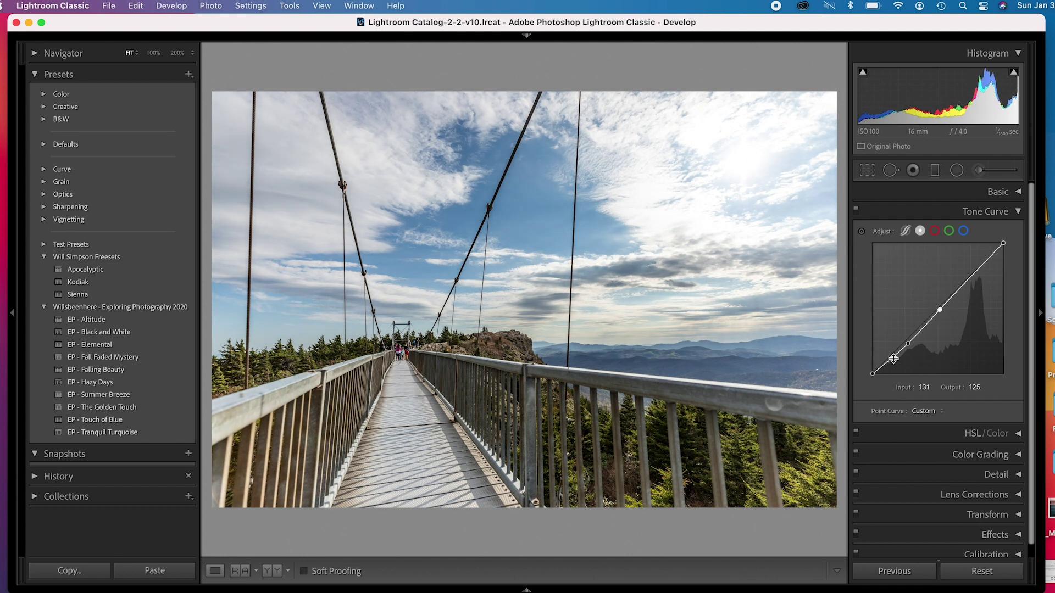
drag(873, 373, 866, 373)
Compare the photo with and without the tone curve adjustments, leaving them enabled.
click(857, 212)
click(857, 212)
click(857, 212)
click(857, 212)
click(857, 212)
click(857, 212)
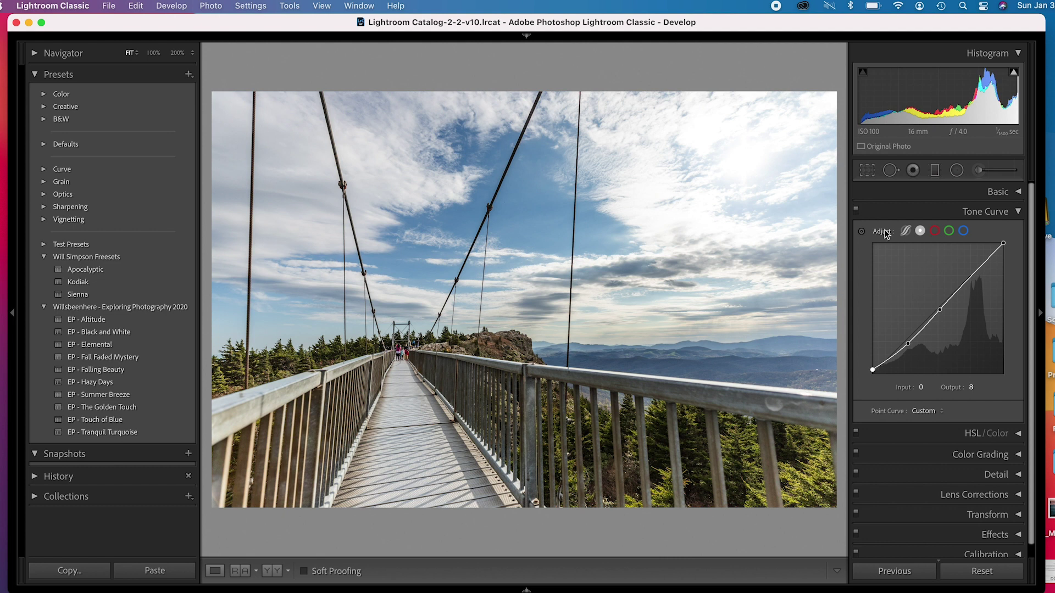
click(1013, 212)
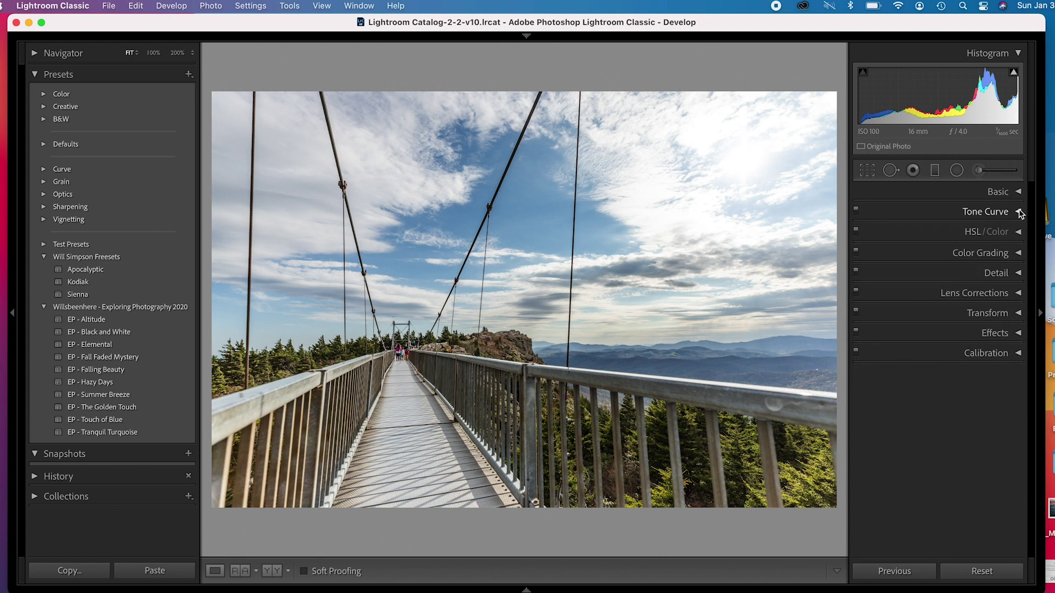
Set the HSL Hue values to Yellow +12, Green -8, Aqua -7 and Blue +11.
click(1020, 232)
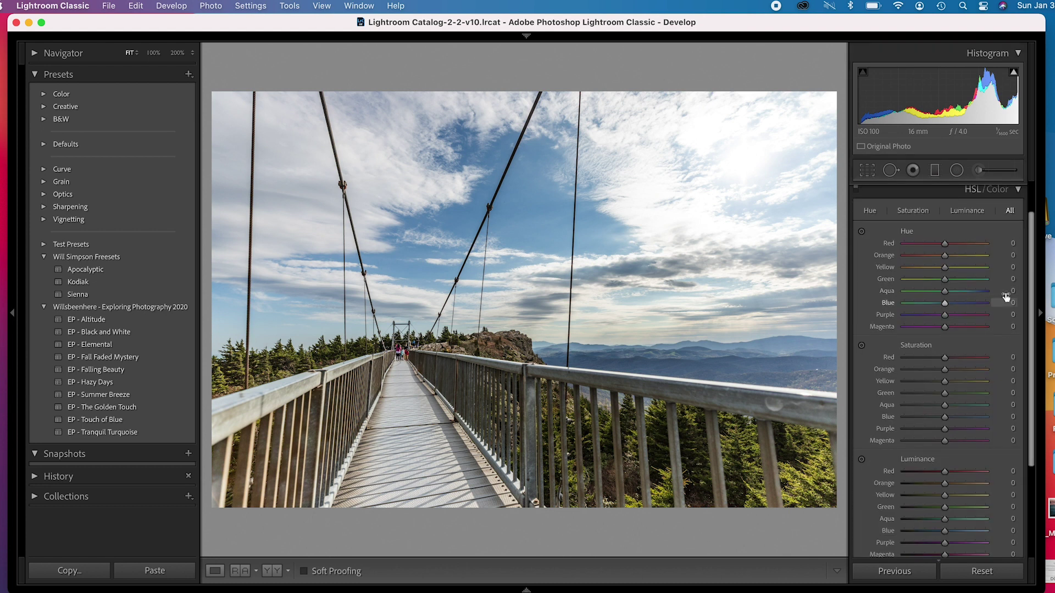
click(869, 211)
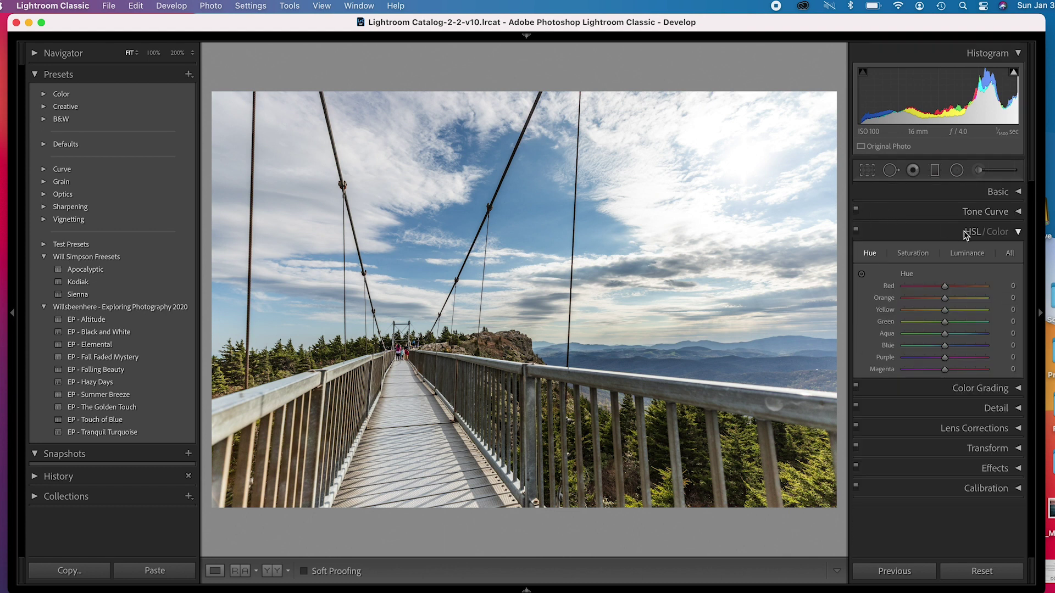
click(905, 254)
click(870, 253)
drag(945, 310, 943, 328)
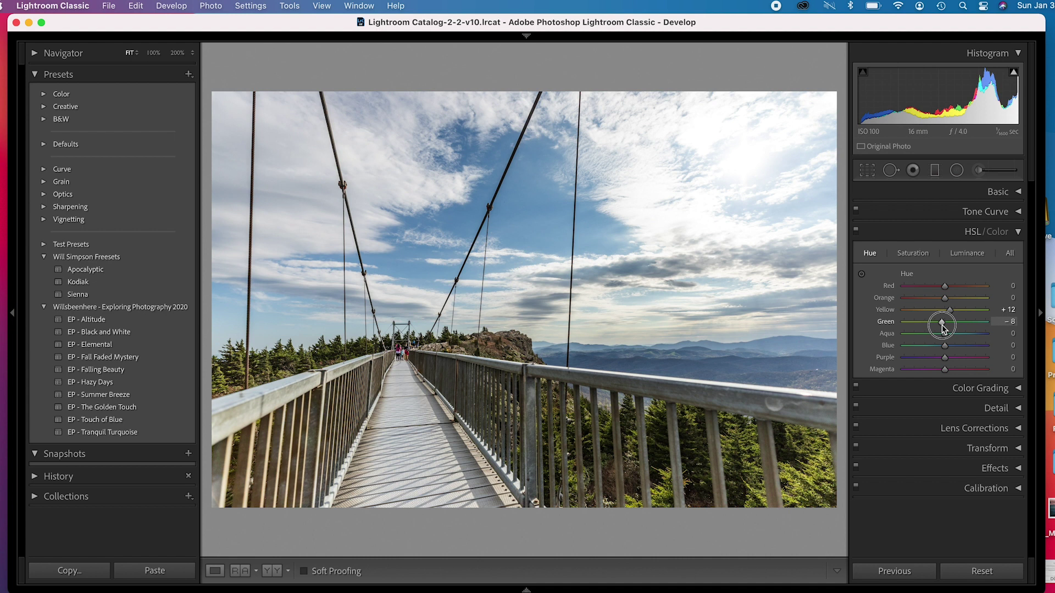
drag(941, 333, 948, 345)
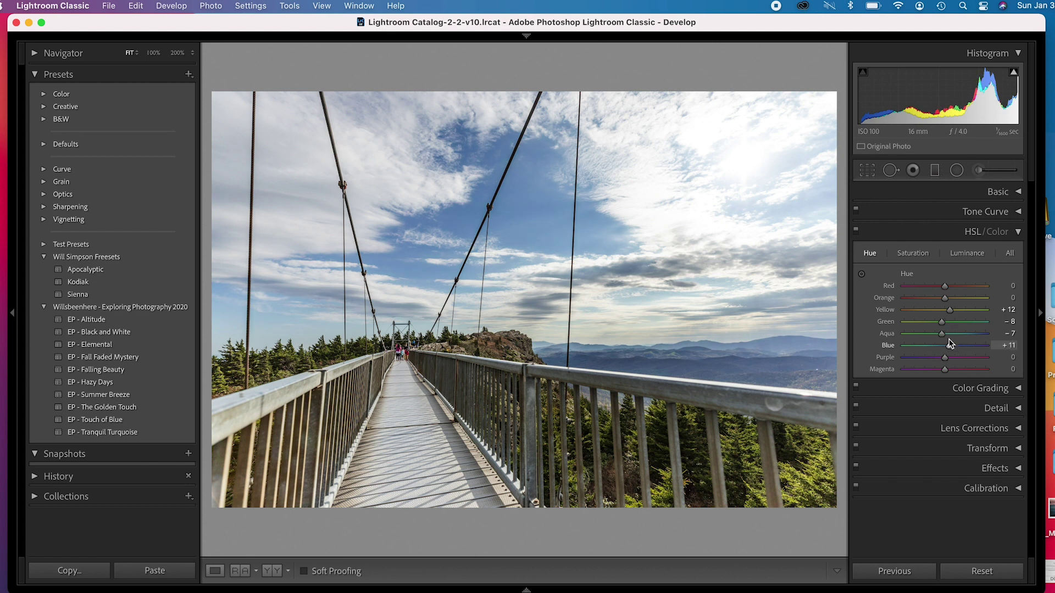
Set the HSL Saturation values to Red +9, Orange +1 and Yellow -20.
click(911, 254)
drag(944, 286, 947, 289)
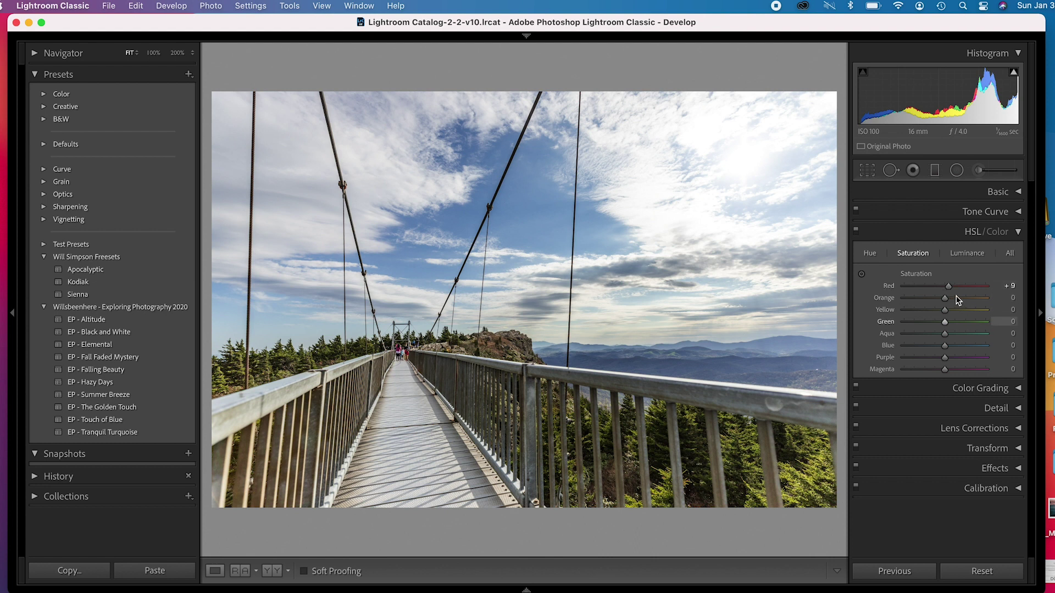
drag(945, 299, 945, 301)
drag(944, 314, 938, 315)
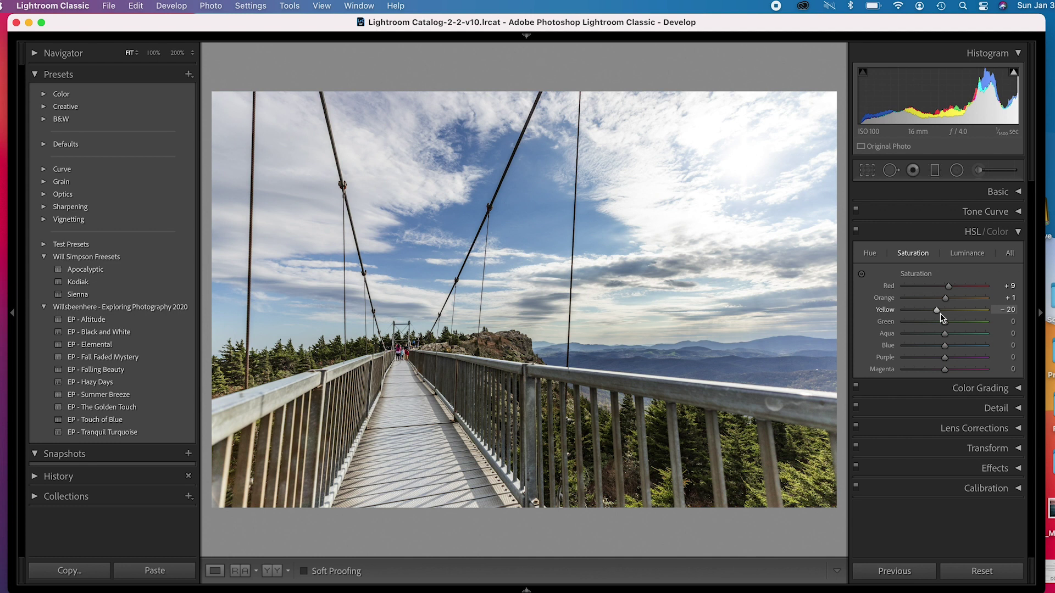
Set the HSL Luminance values to Yellow +15, Green -40 and Blue -18.
click(961, 254)
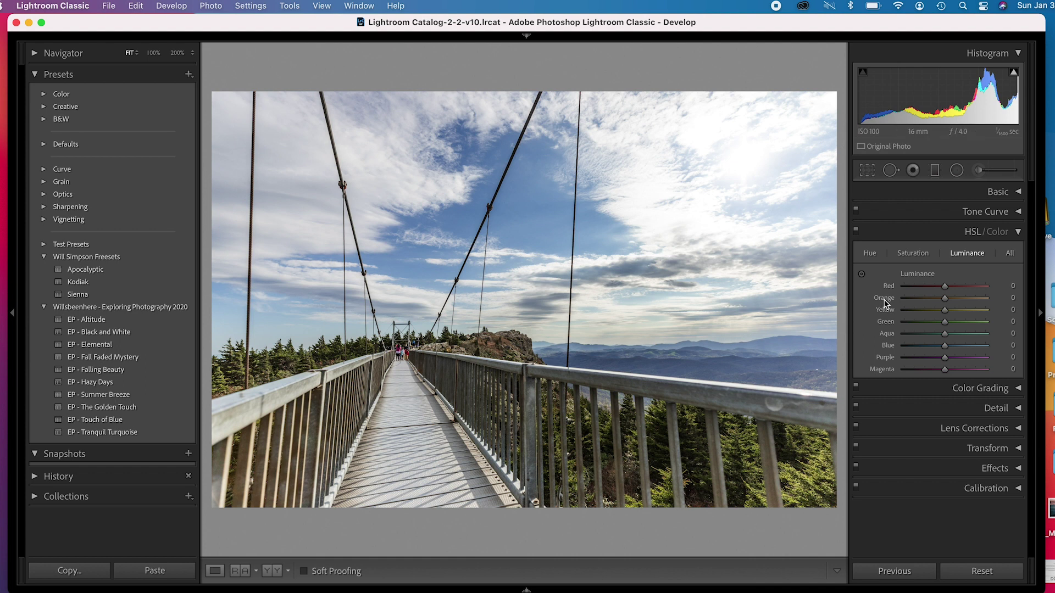
drag(944, 310, 974, 313)
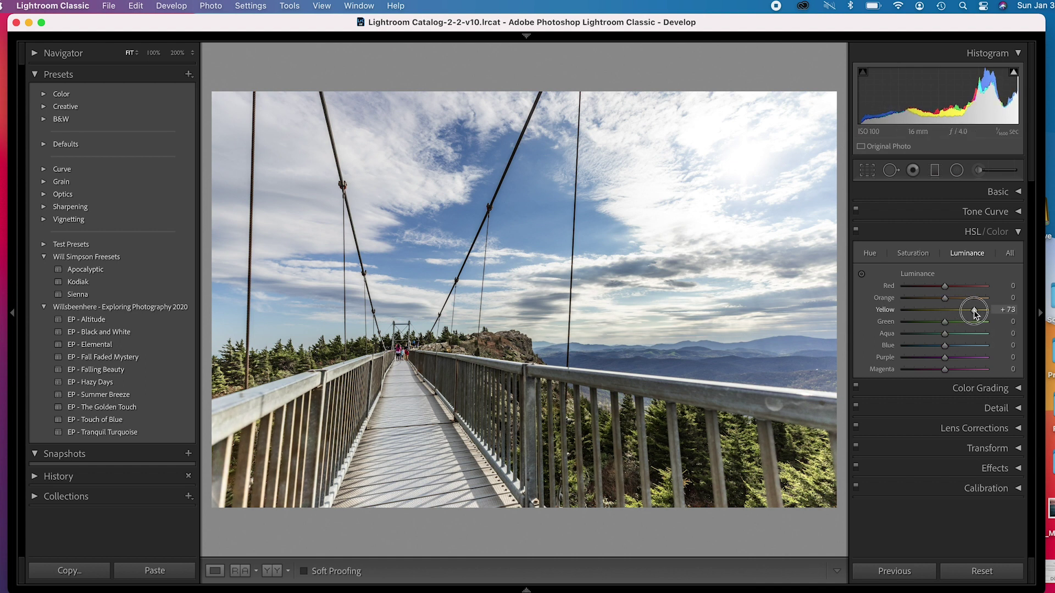
drag(974, 313, 952, 314)
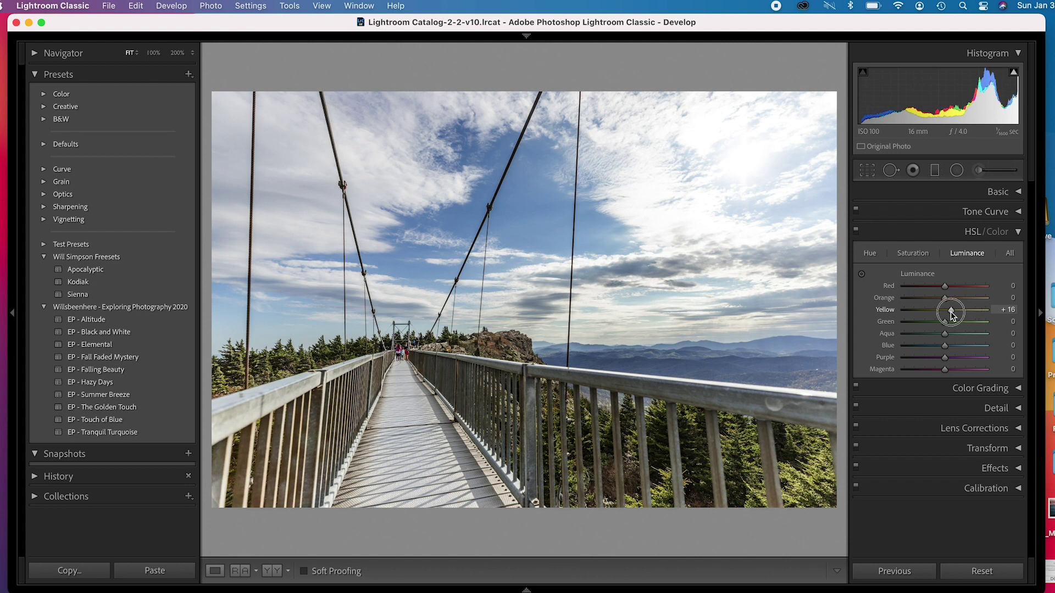
drag(952, 314, 951, 314)
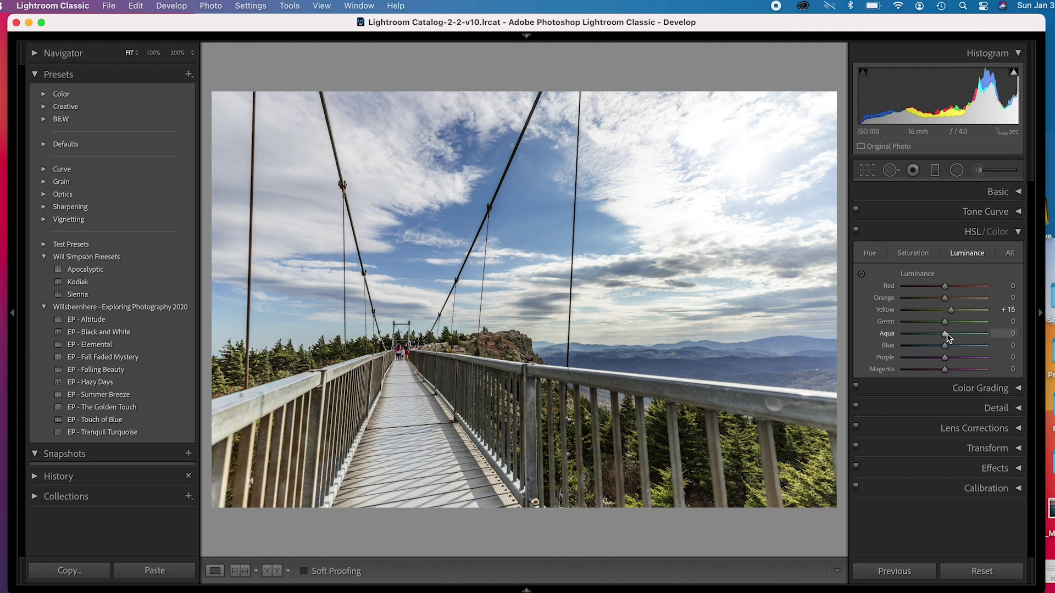
drag(945, 326, 928, 340)
drag(945, 346, 939, 350)
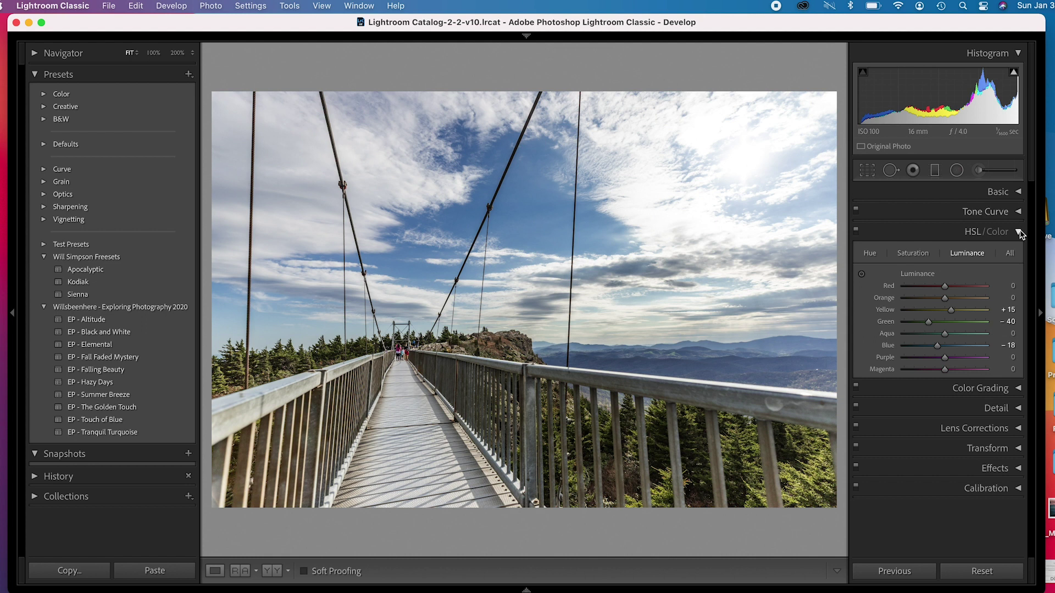
Compare the photo with and without the HSL colour adjustments, leaving them enabled.
click(856, 231)
click(856, 232)
click(856, 232)
click(856, 231)
click(856, 232)
click(856, 231)
click(859, 235)
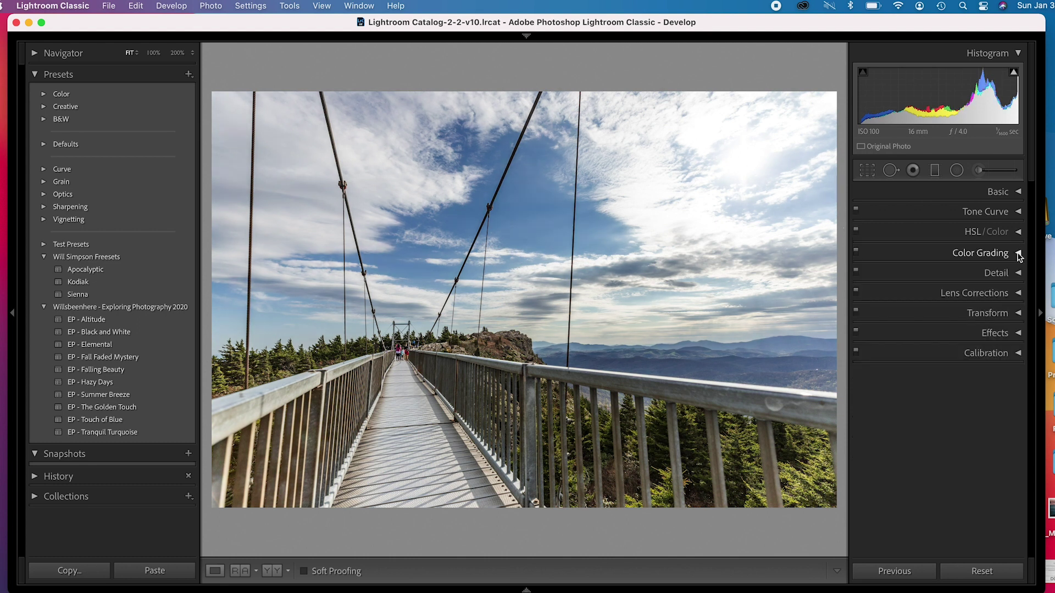
Color grade the Shadows with Hue 195 and Saturation 1.
click(983, 253)
click(938, 272)
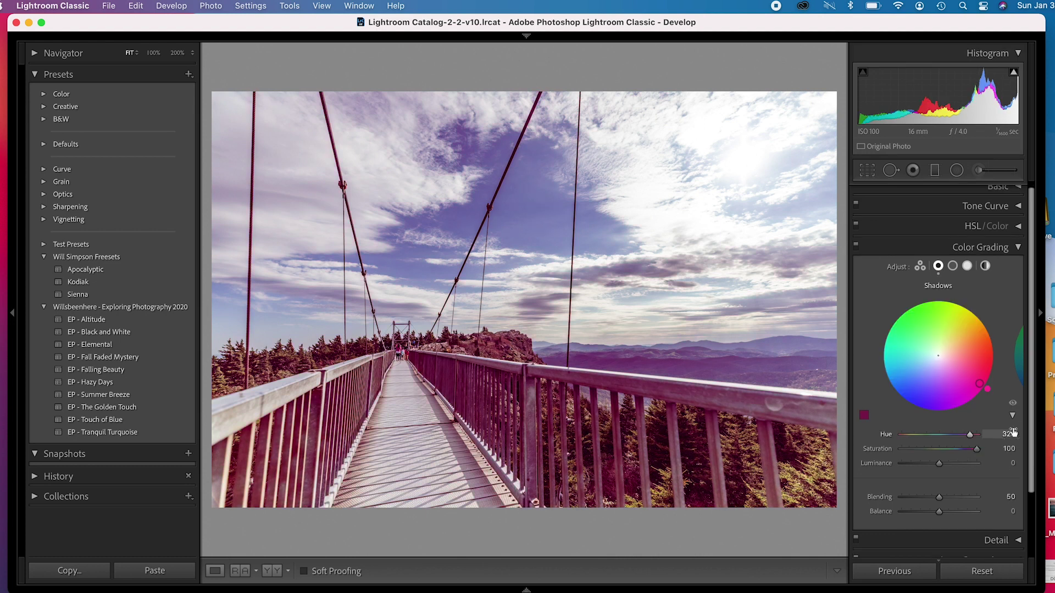
text(196)
key(Return)
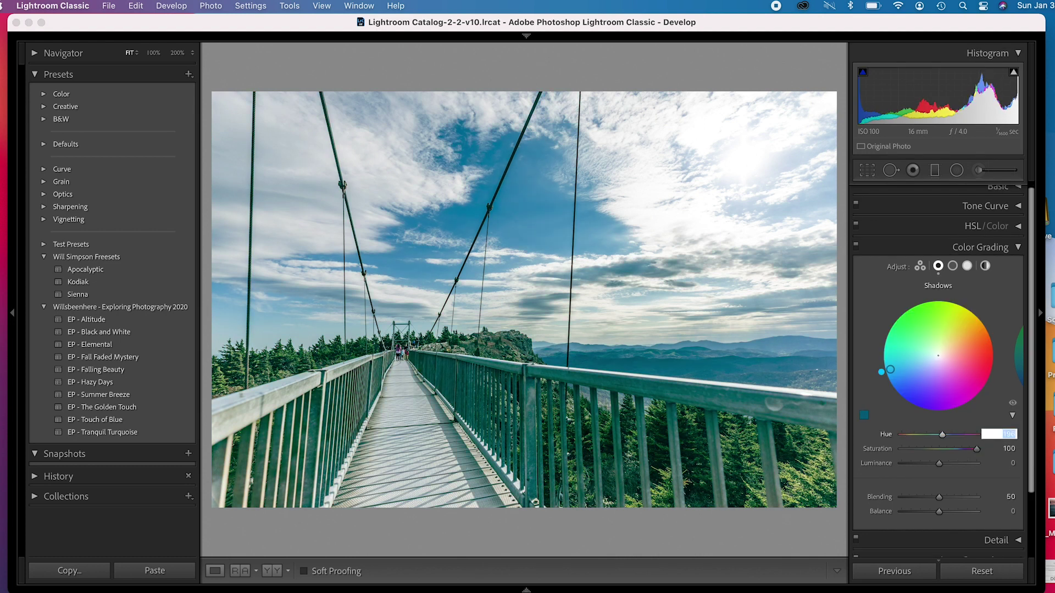
click(1007, 434)
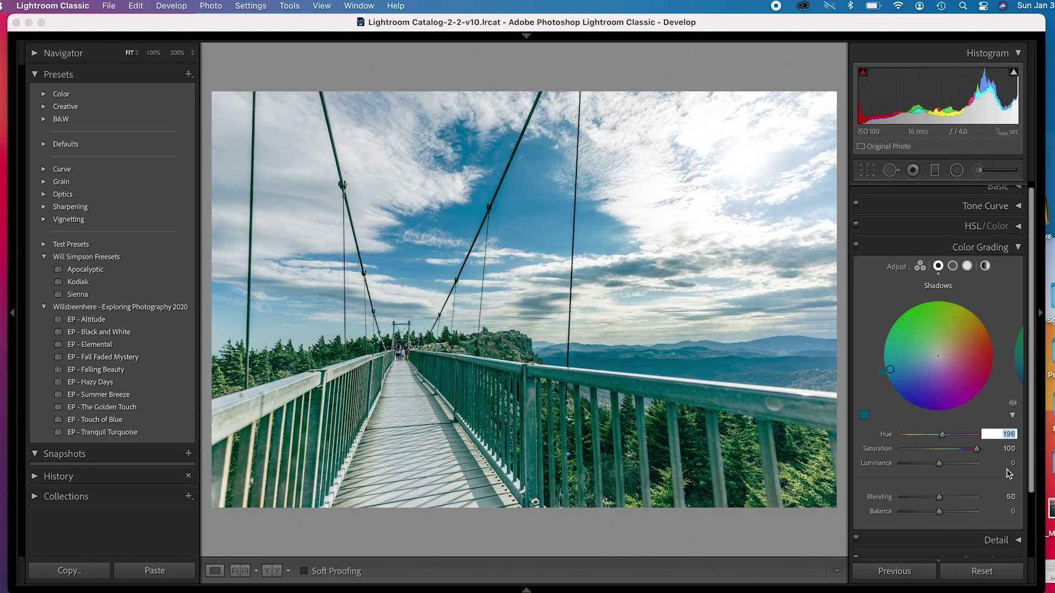
text(195)
key(Return)
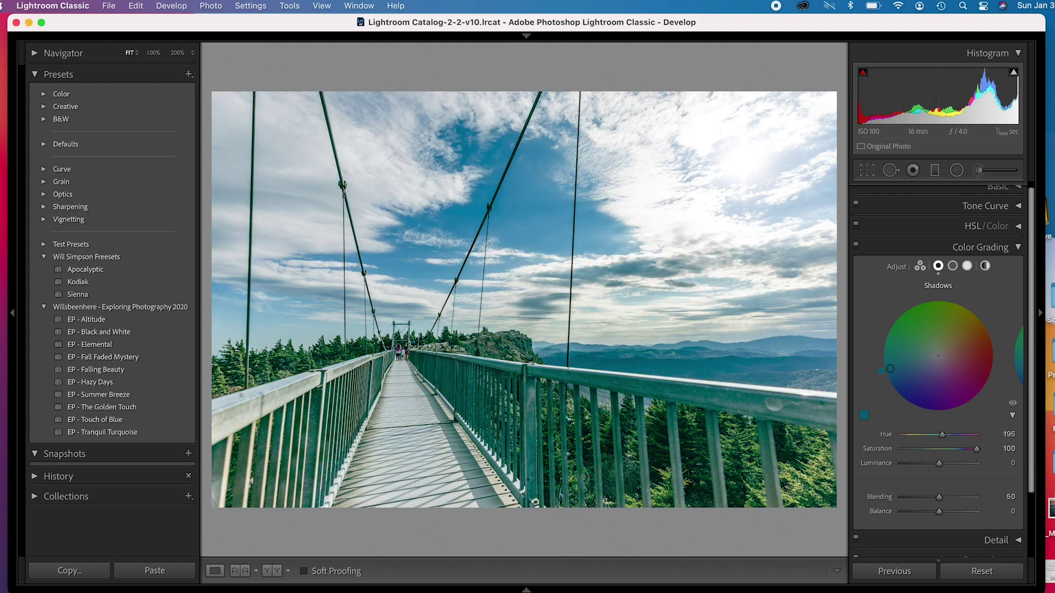
click(1007, 448)
text(1)
key(Return)
Color grade the Midtones with Hue 21 and Saturation 2.
click(952, 266)
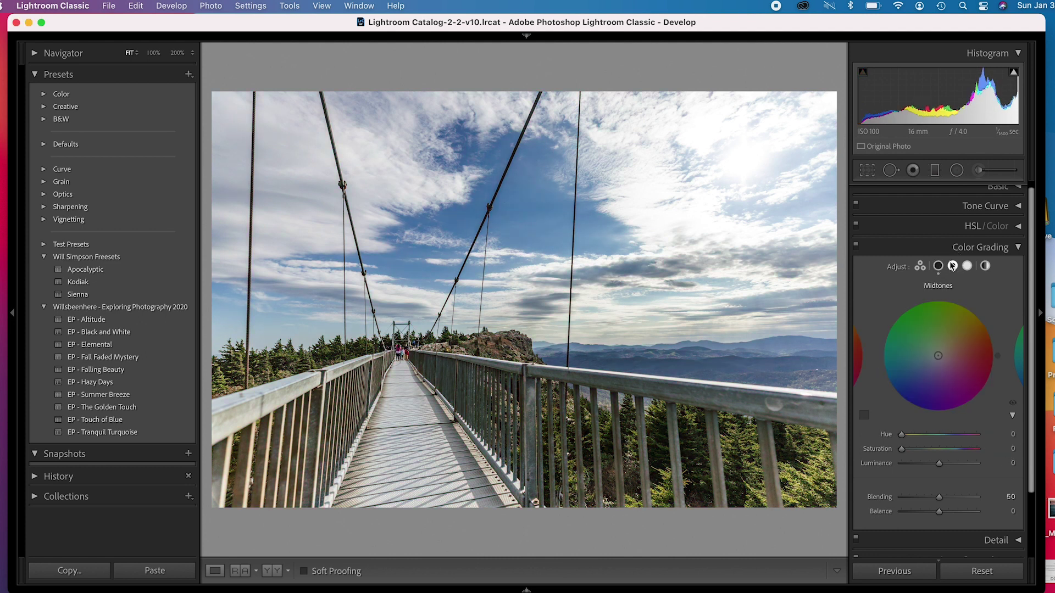
click(1013, 435)
text(305)
key(Return)
click(1008, 434)
text(21)
key(Return)
key(Tab)
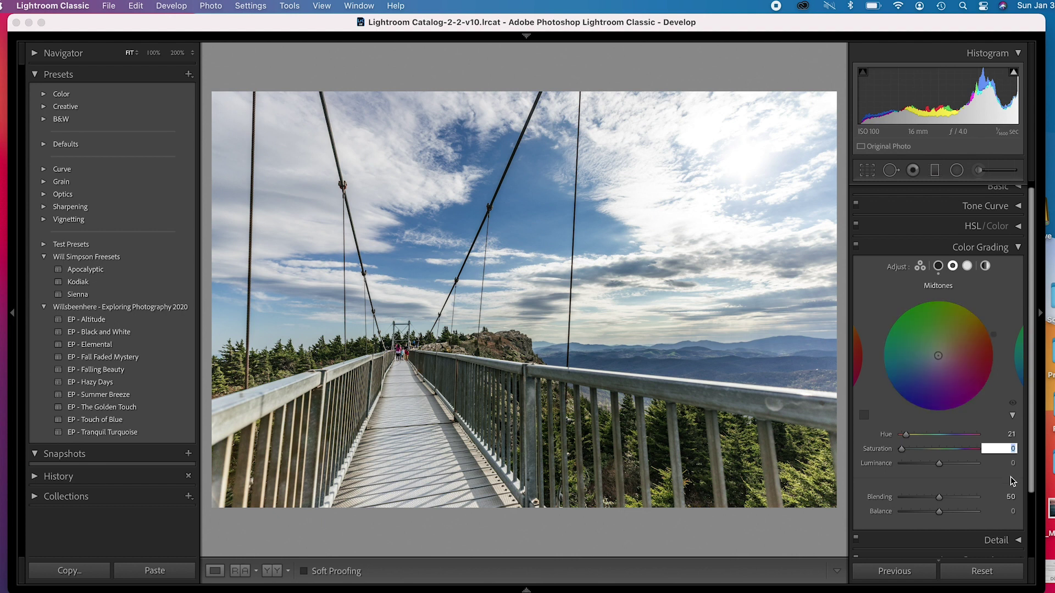
text(2)
key(Tab)
click(983, 481)
Color grade the Highlights with Hue 22 and Saturation 9.
click(968, 267)
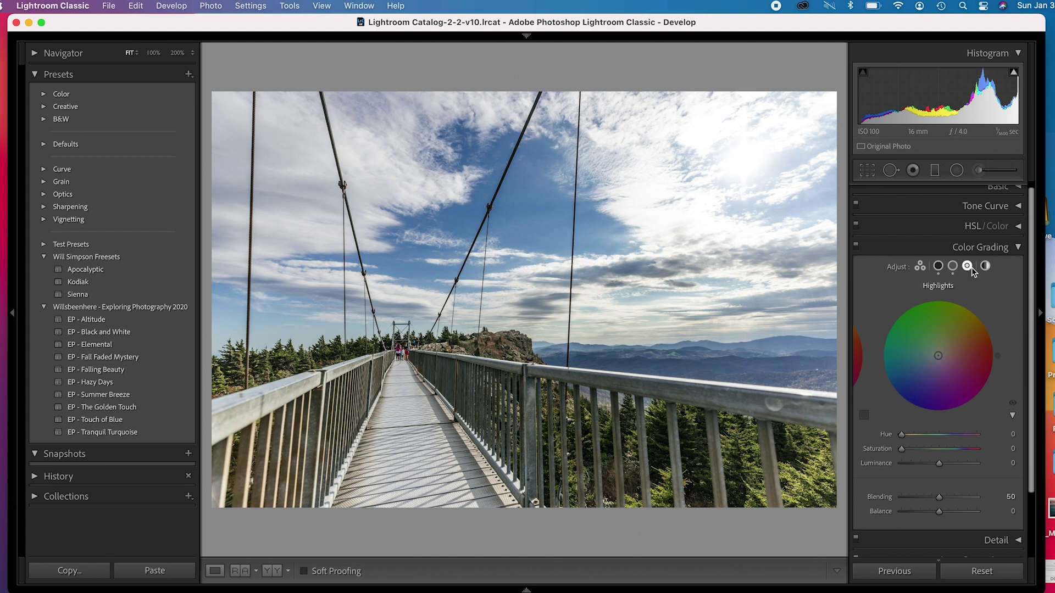
click(1010, 434)
text(22)
key(Tab)
text(9)
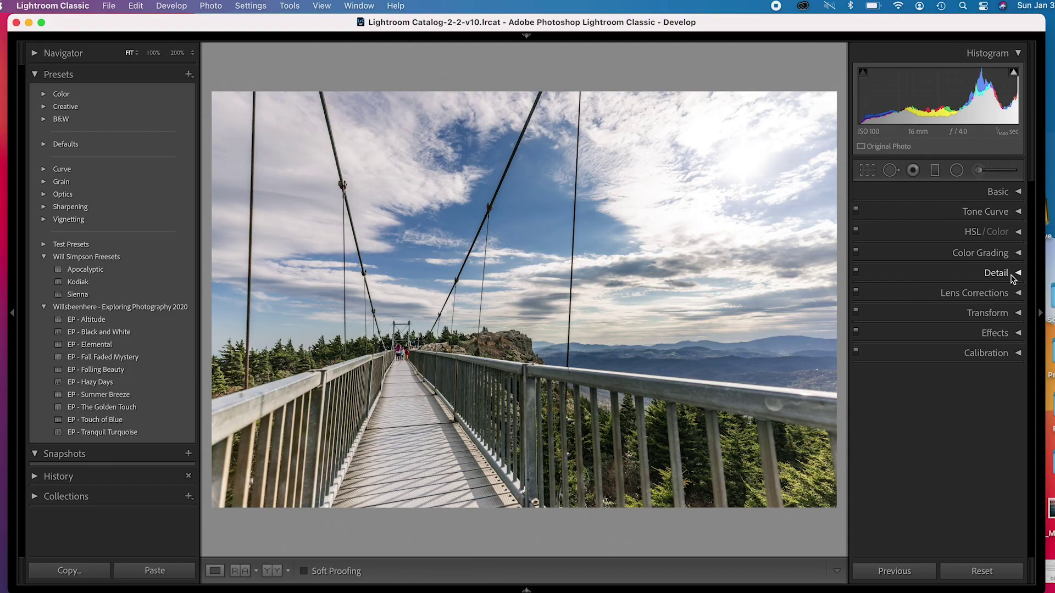
Set the Luminance noise reduction to 40.
click(1012, 274)
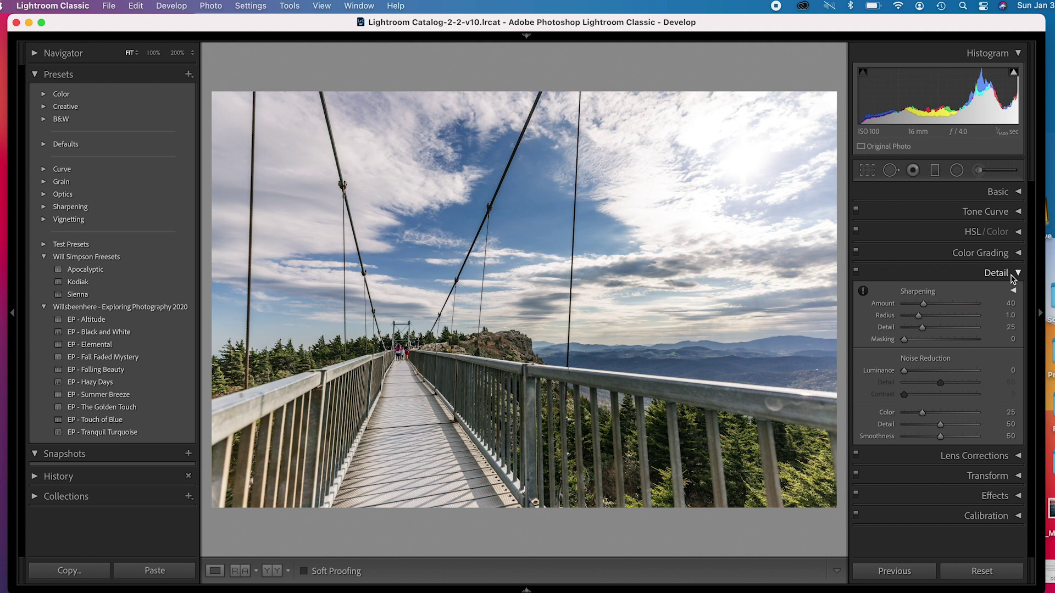
click(1013, 370)
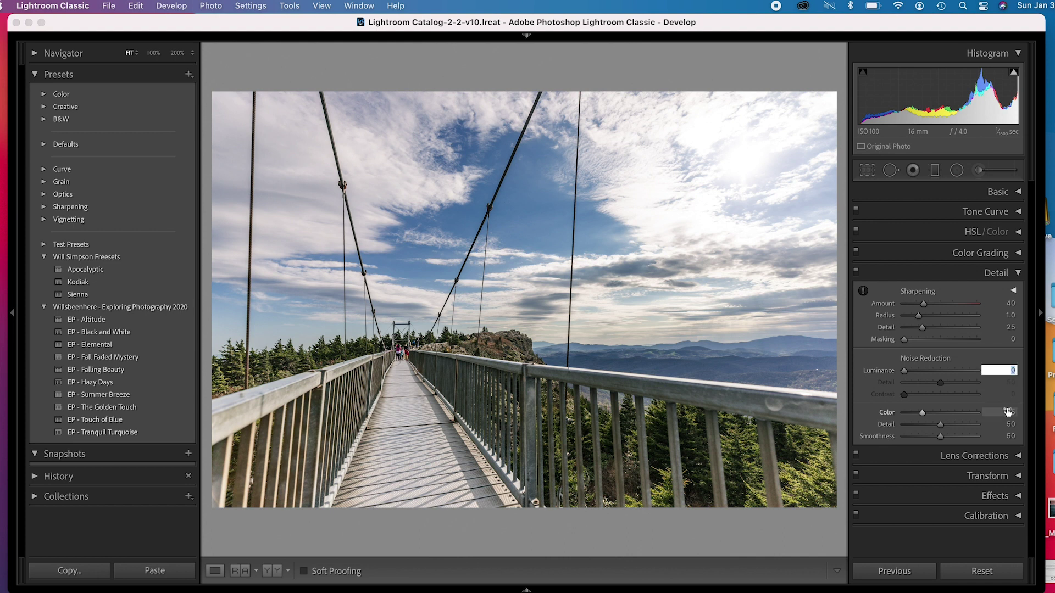
text(40)
key(Return)
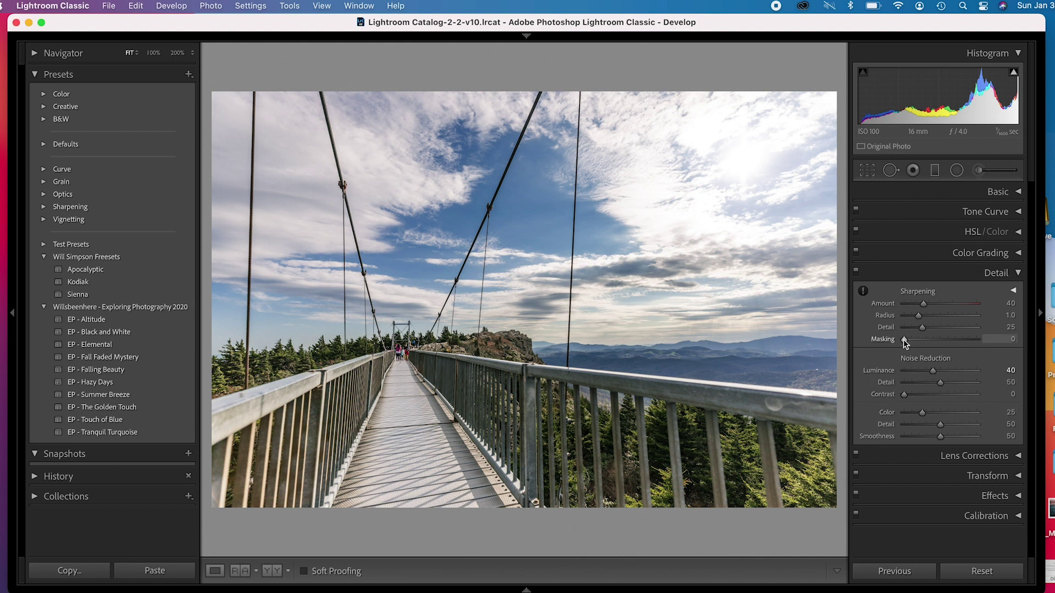
Set the sharpening Masking to 60 while previewing the black-and-white sharpening mask.
drag(904, 343, 899, 344)
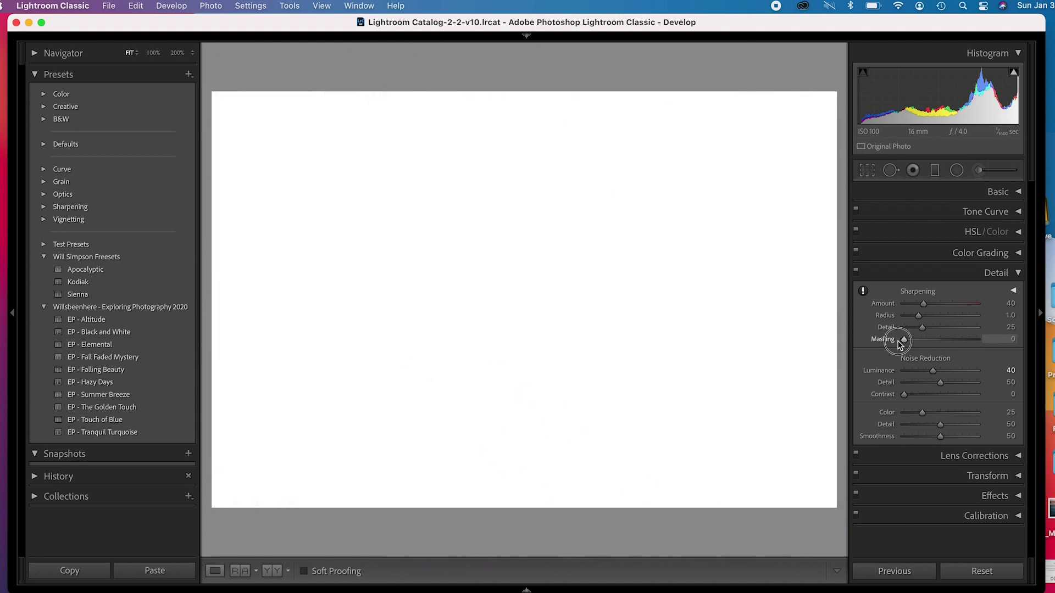
drag(900, 345, 931, 343)
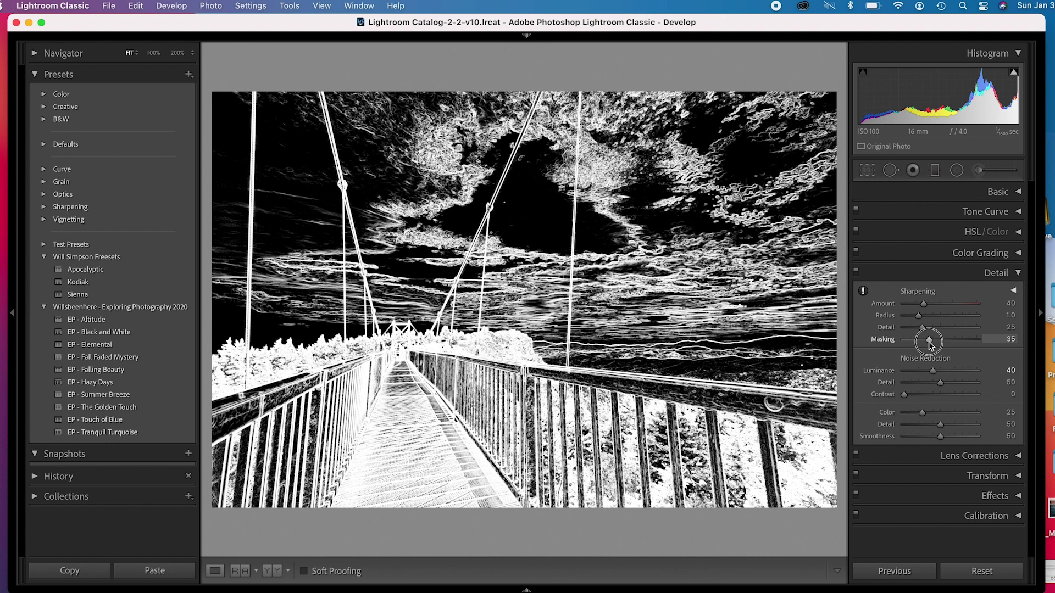
drag(930, 343, 949, 344)
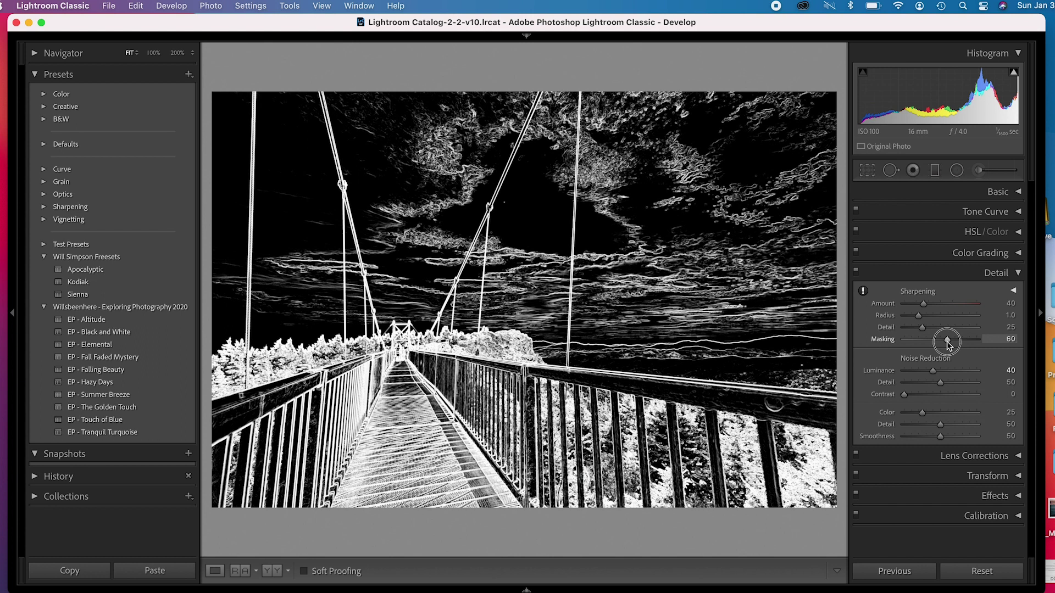
drag(947, 342, 947, 342)
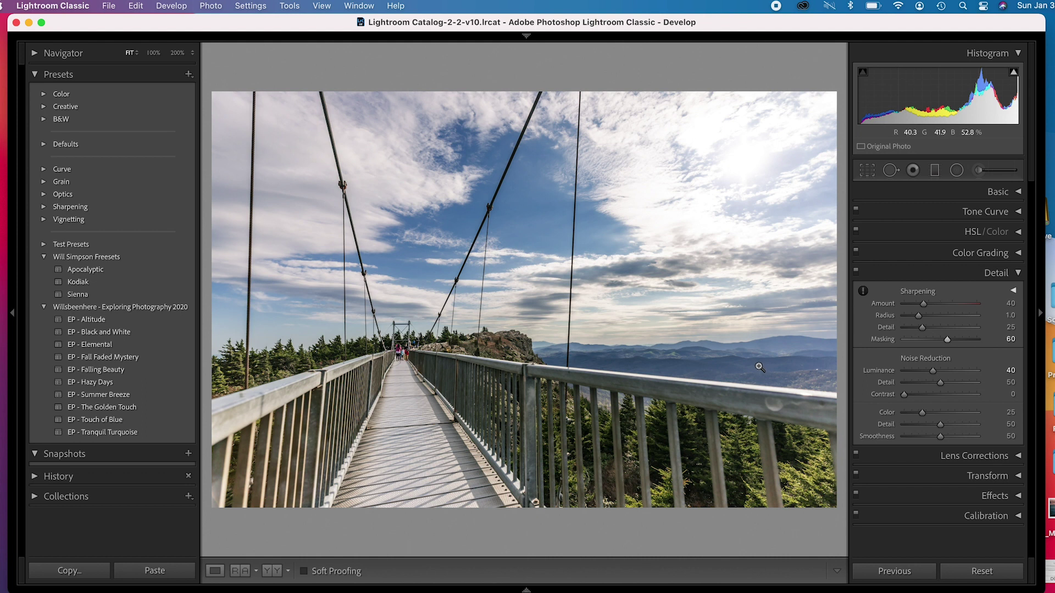
click(1018, 277)
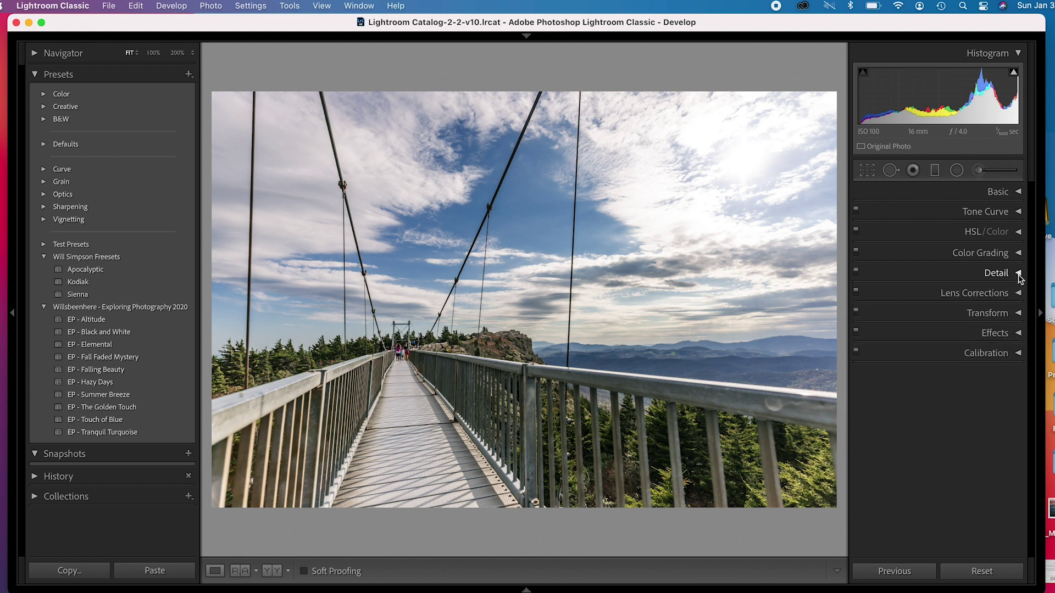
click(1010, 334)
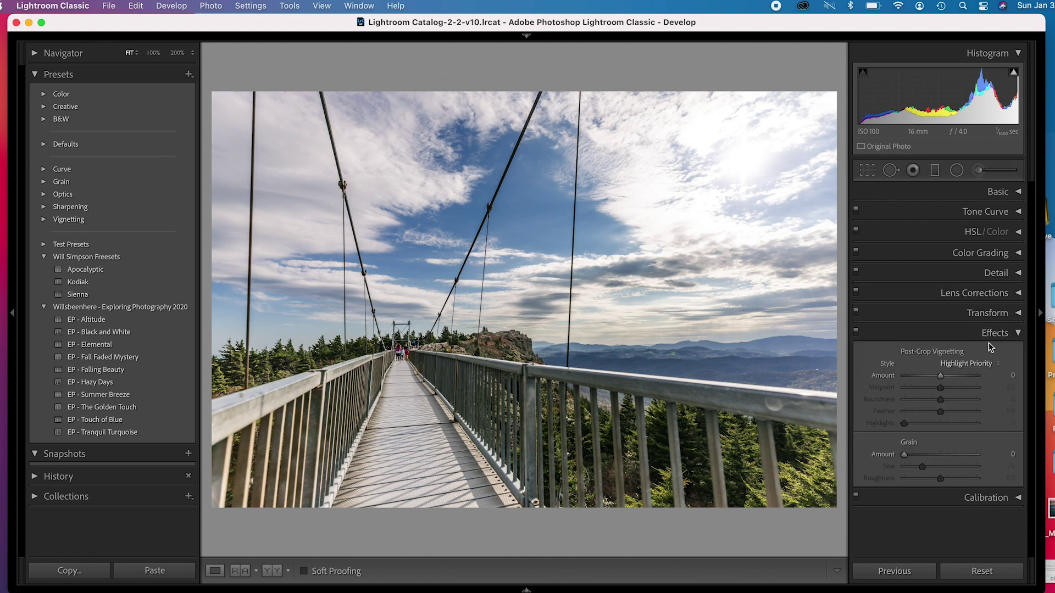
drag(940, 378, 939, 379)
click(1014, 334)
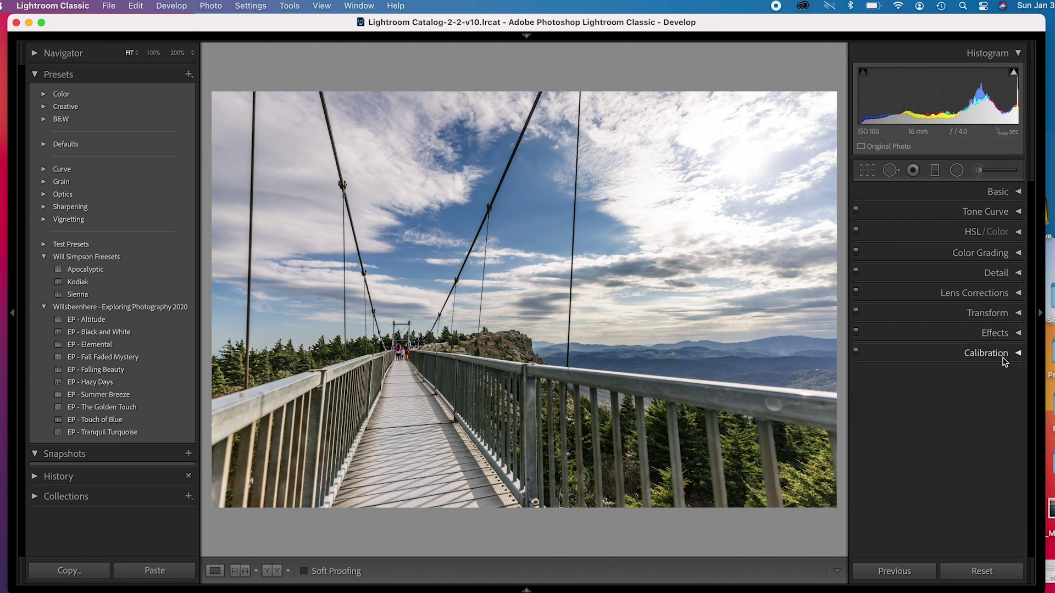
Shift the Blue Primary Hue in the camera calibration to -31.
click(1003, 361)
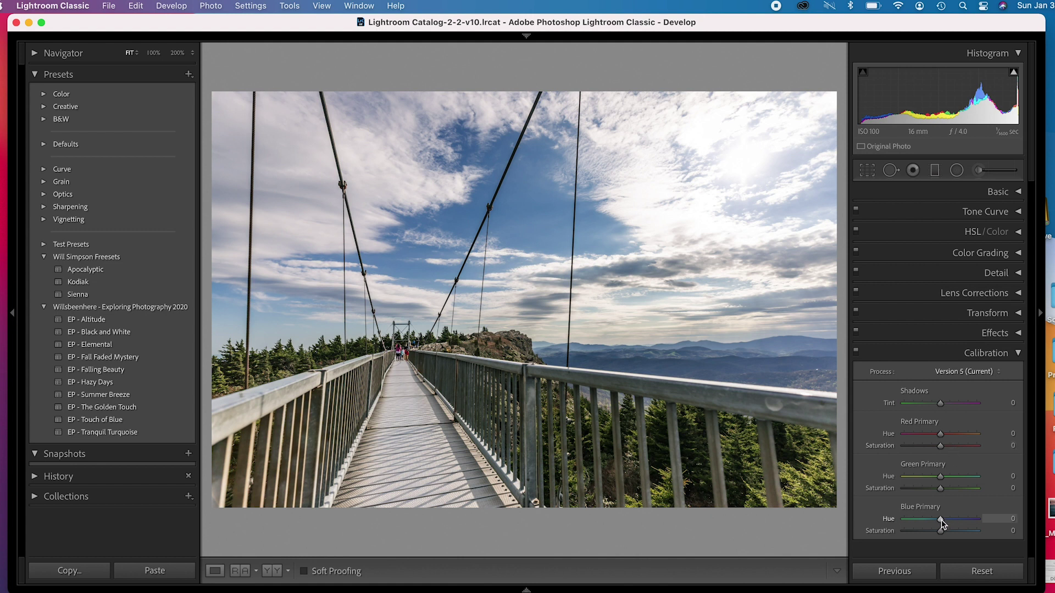
drag(941, 520, 927, 520)
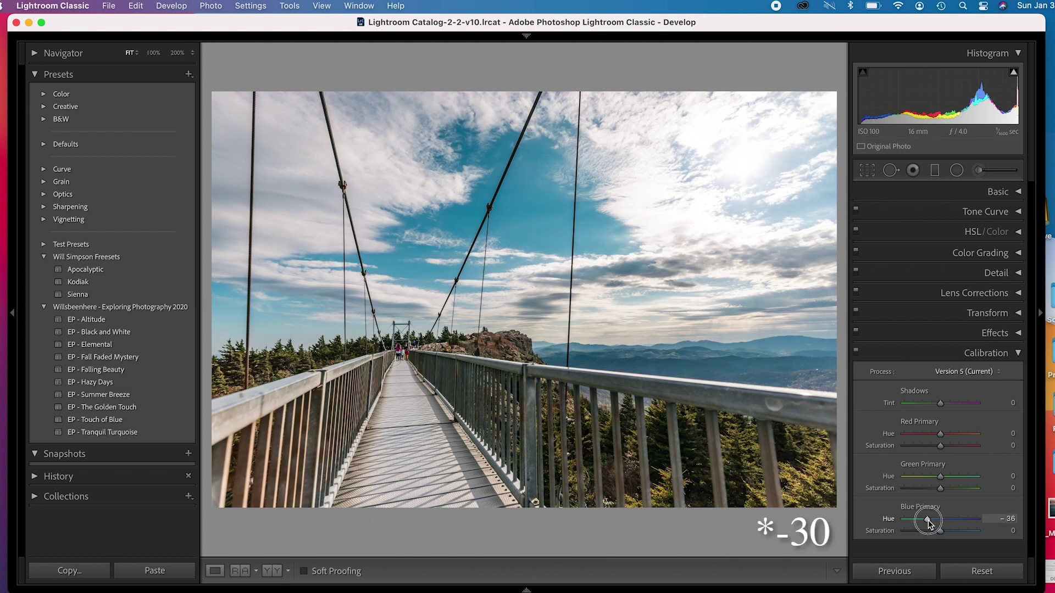
drag(928, 520, 930, 519)
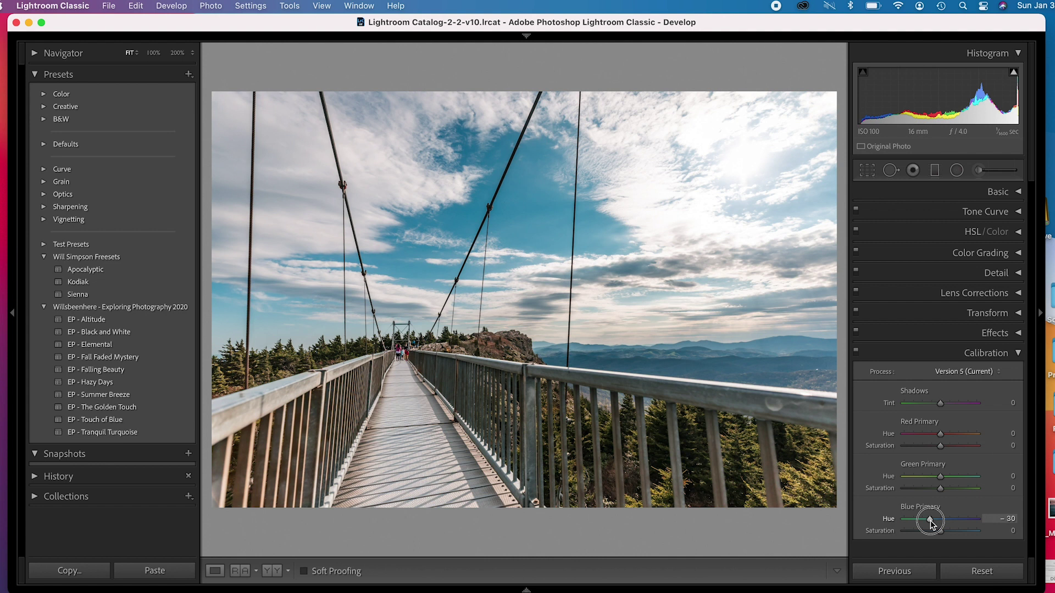
drag(932, 525, 929, 523)
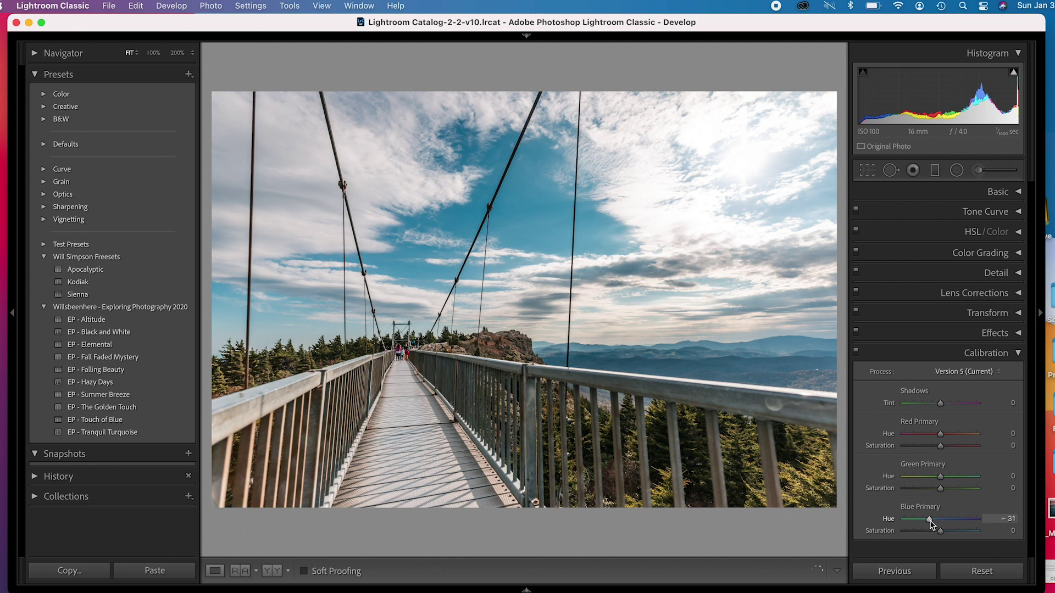
Compare the photo with and without the Calibration adjustment, leaving the adjustment switched on.
click(856, 353)
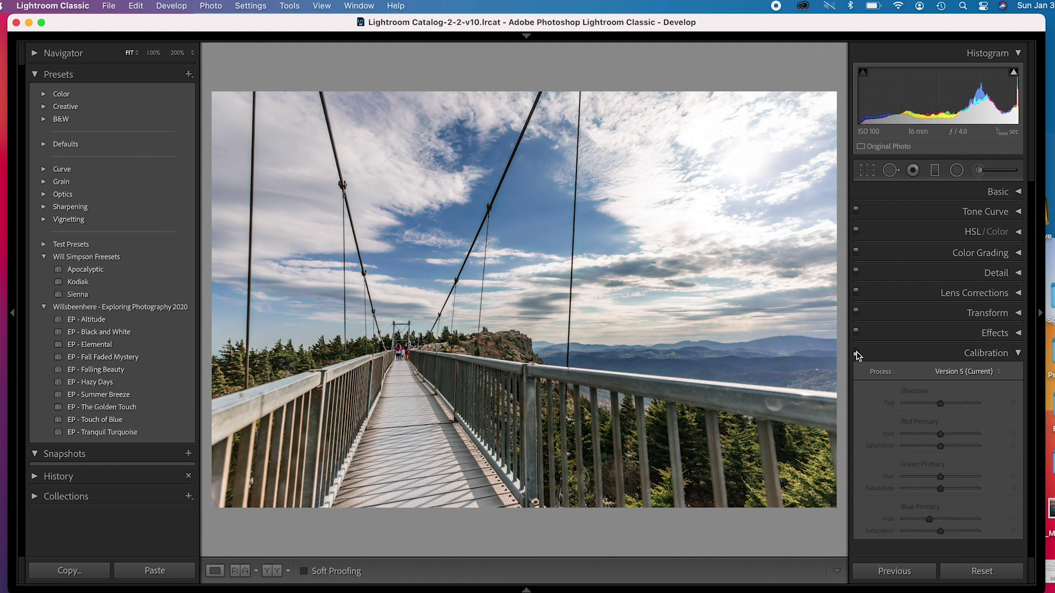
click(856, 353)
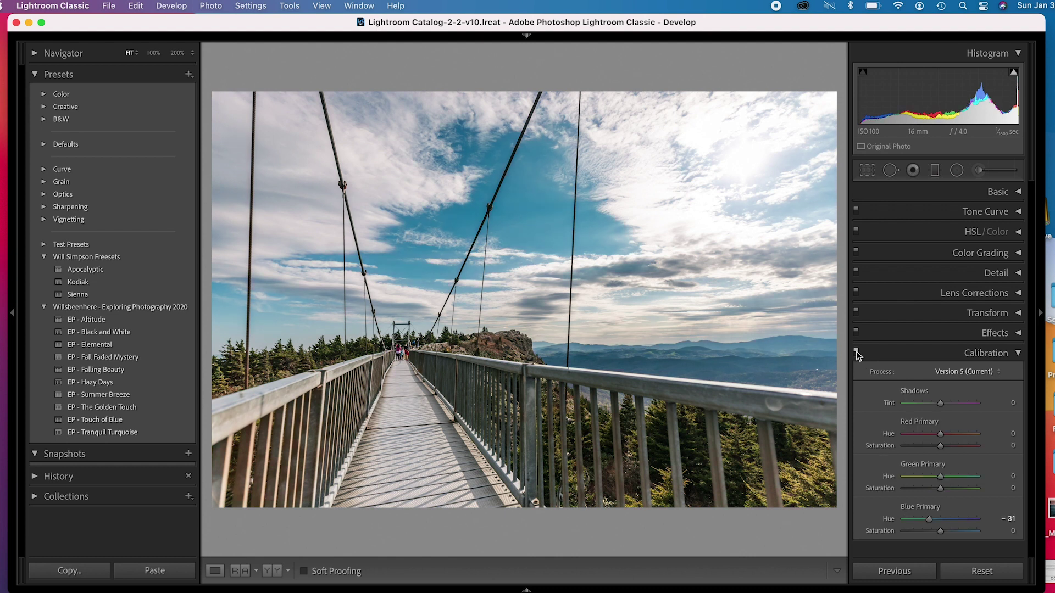
click(855, 353)
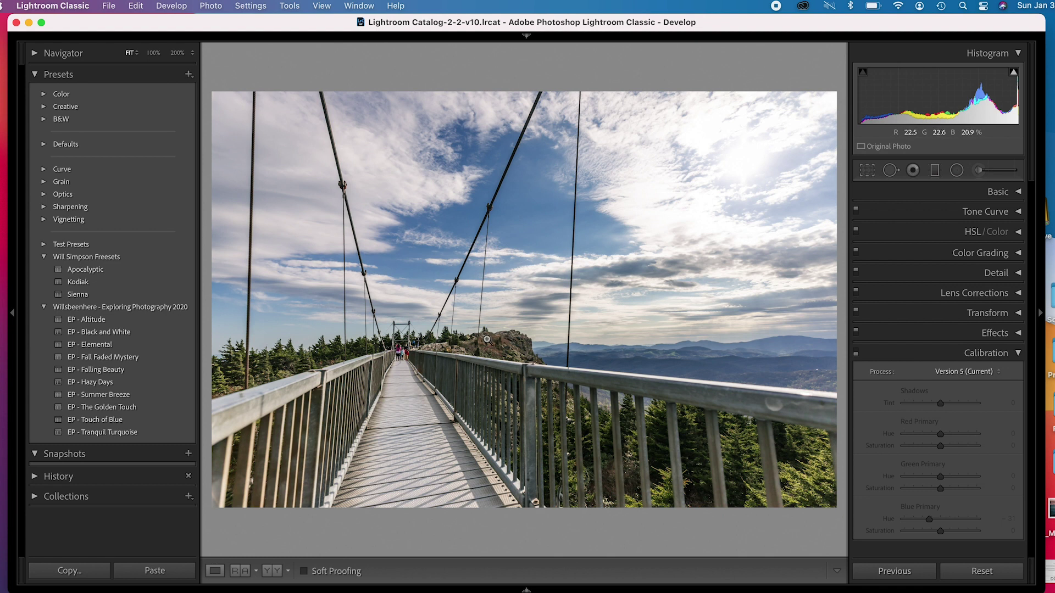
click(856, 353)
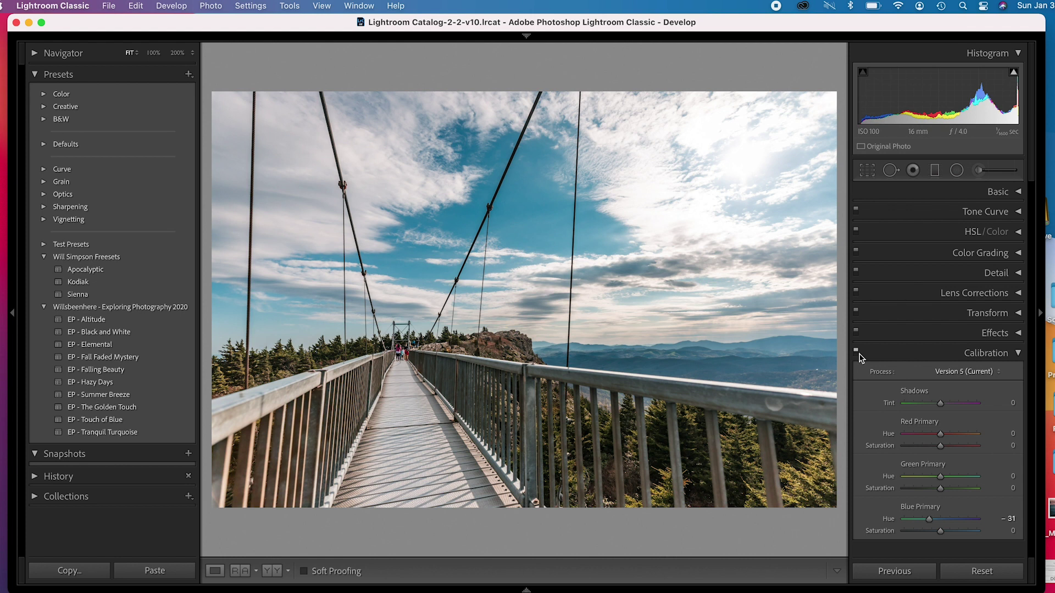
click(860, 357)
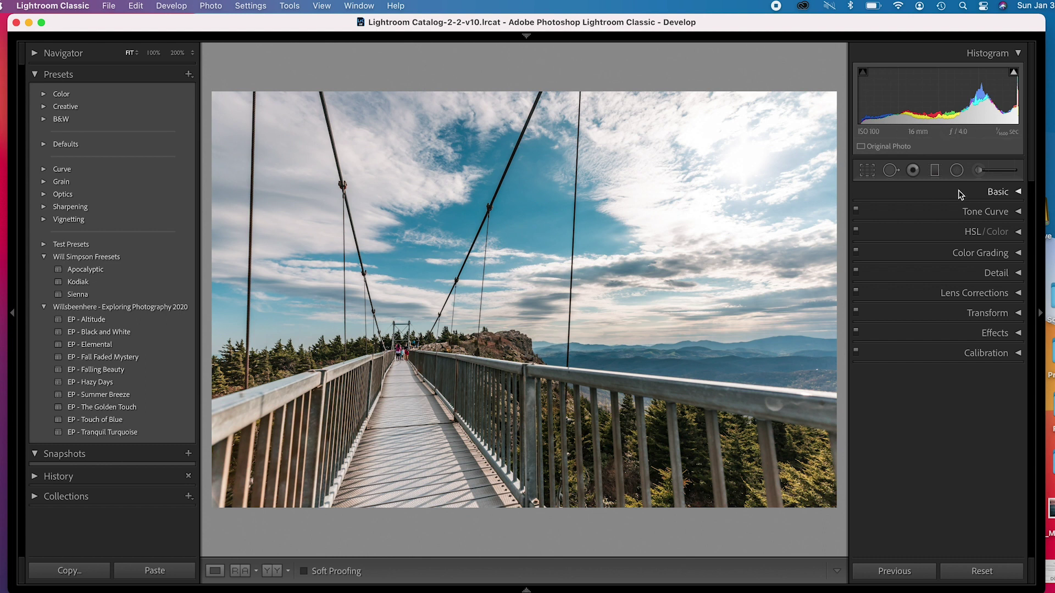
Add a graduated filter from the top of the sky down across the bridge railings, with Exposure set to -0.72.
click(936, 172)
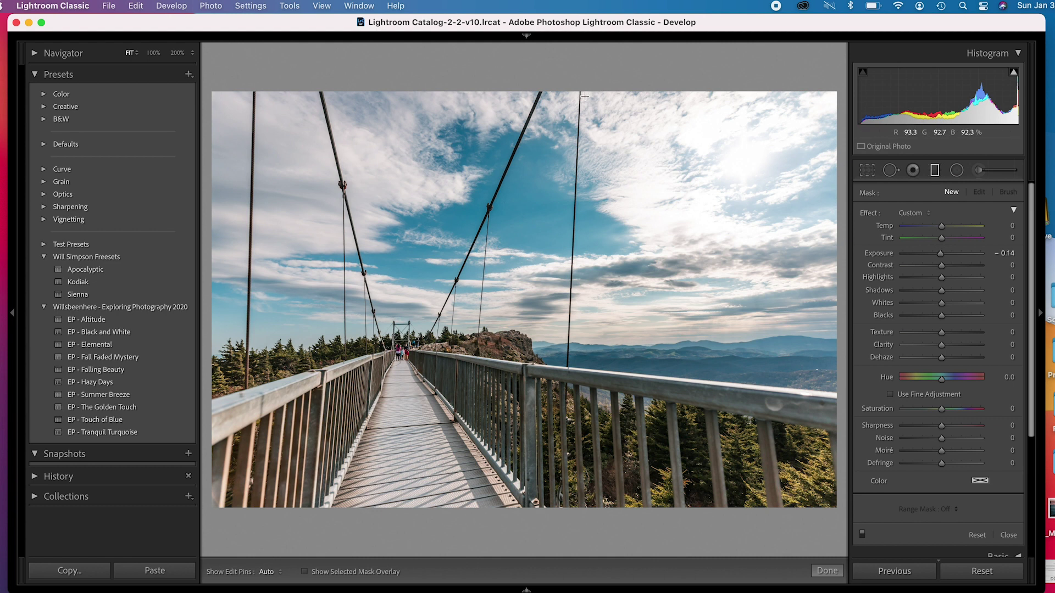
drag(515, 100, 516, 402)
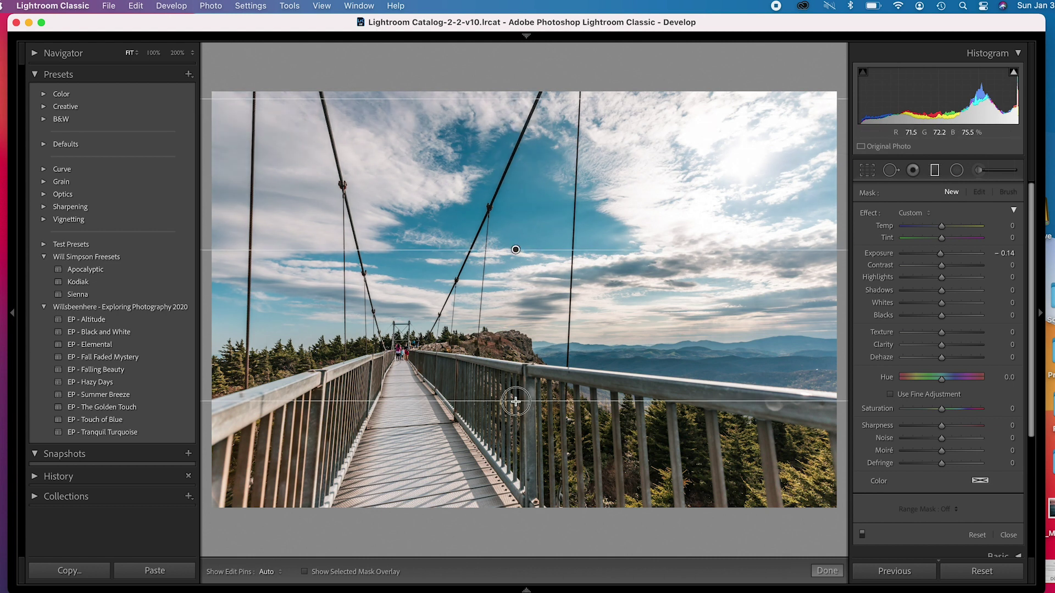
mouse_move(515, 401)
mouse_down()
mouse_move(374, 375)
mouse_move(683, 282)
mouse_move(389, 399)
mouse_move(655, 433)
mouse_move(524, 439)
mouse_move(543, 433)
mouse_up()
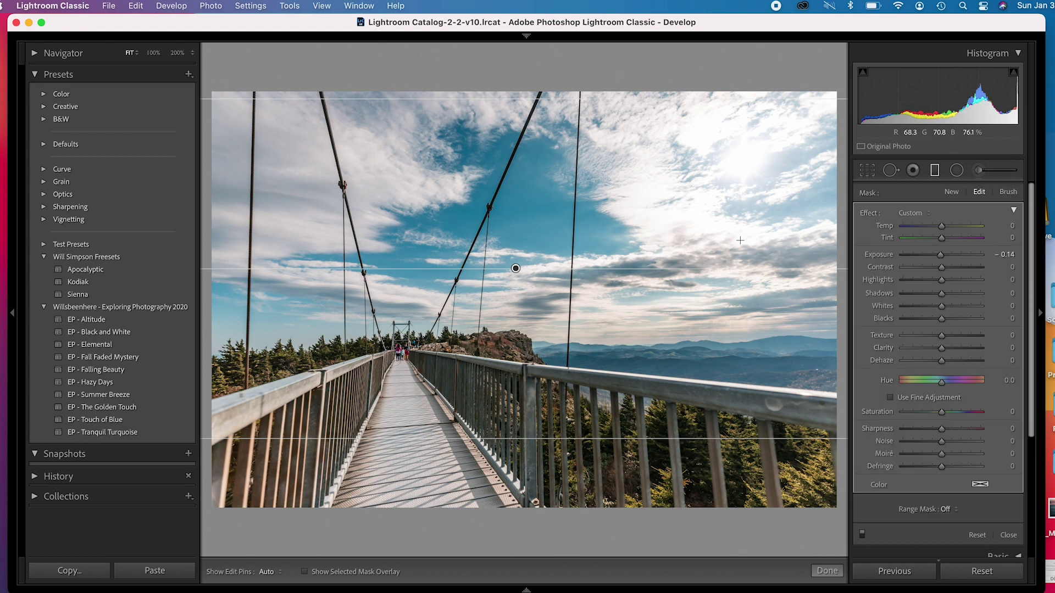
drag(941, 255, 935, 256)
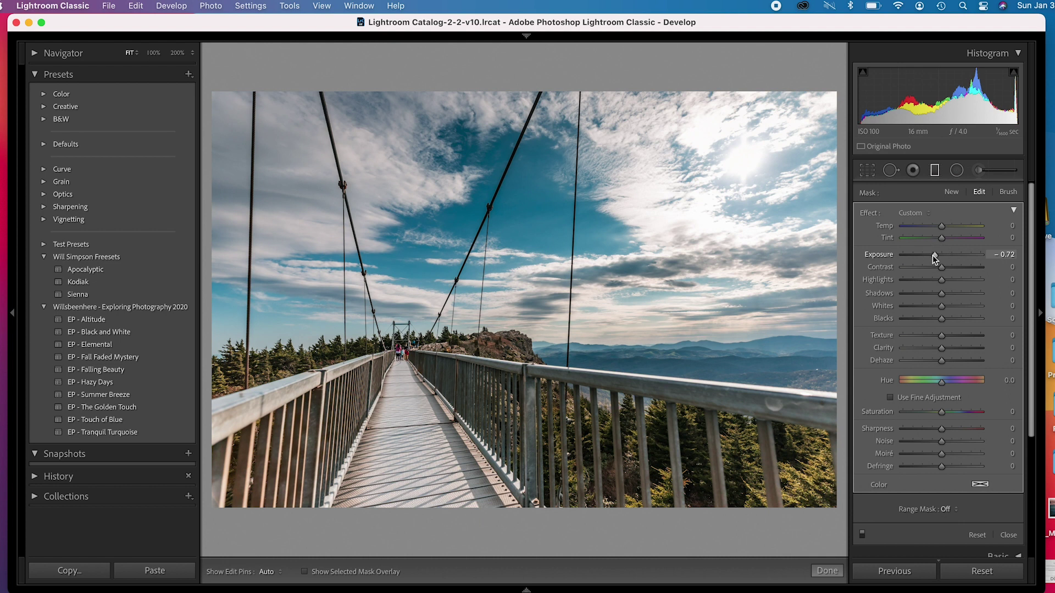
Add a second graduated filter rising from the bottom edge of the photo over the bridge, and shift it slightly downward.
drag(520, 502, 525, 302)
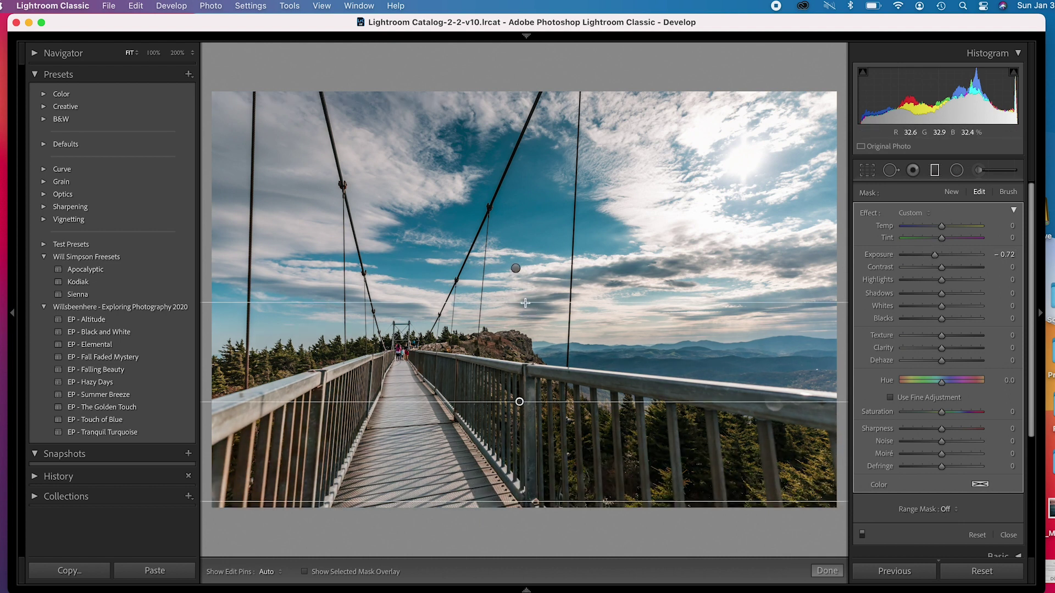
drag(519, 402, 519, 418)
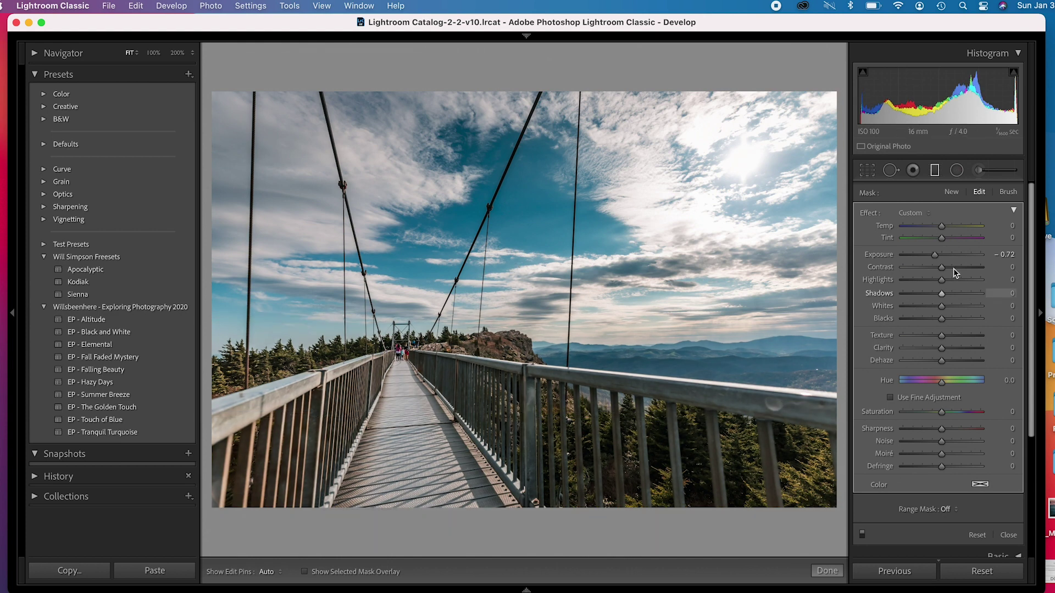